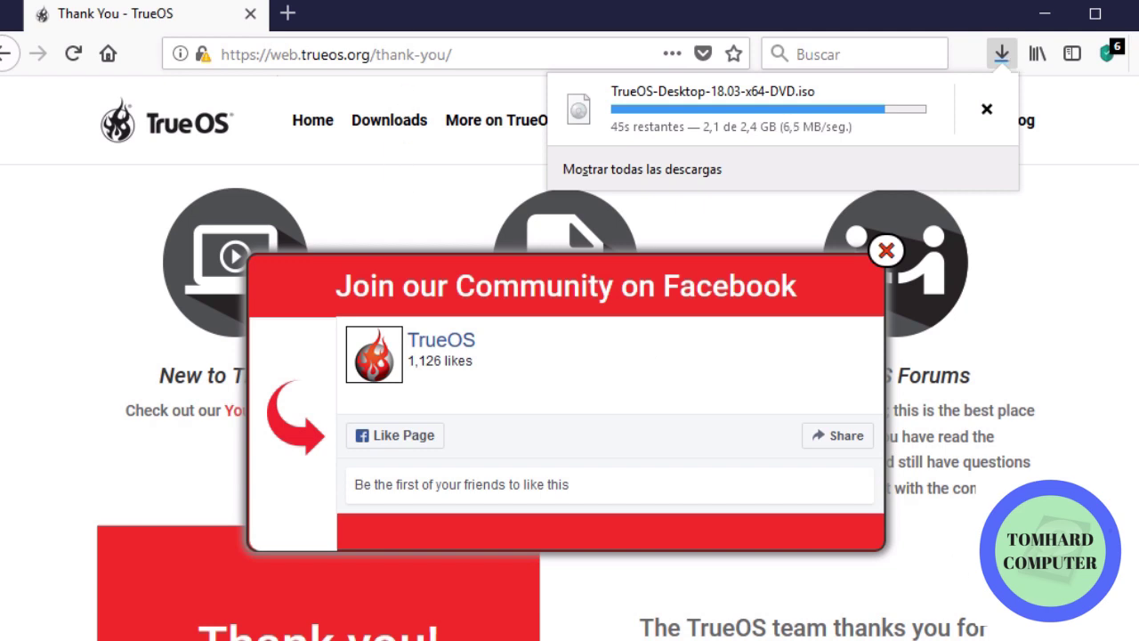
Leave Firefox for another window while the TrueOS-Desktop-18.03-x64-DVD.iso download continues
key("alt+Tab")
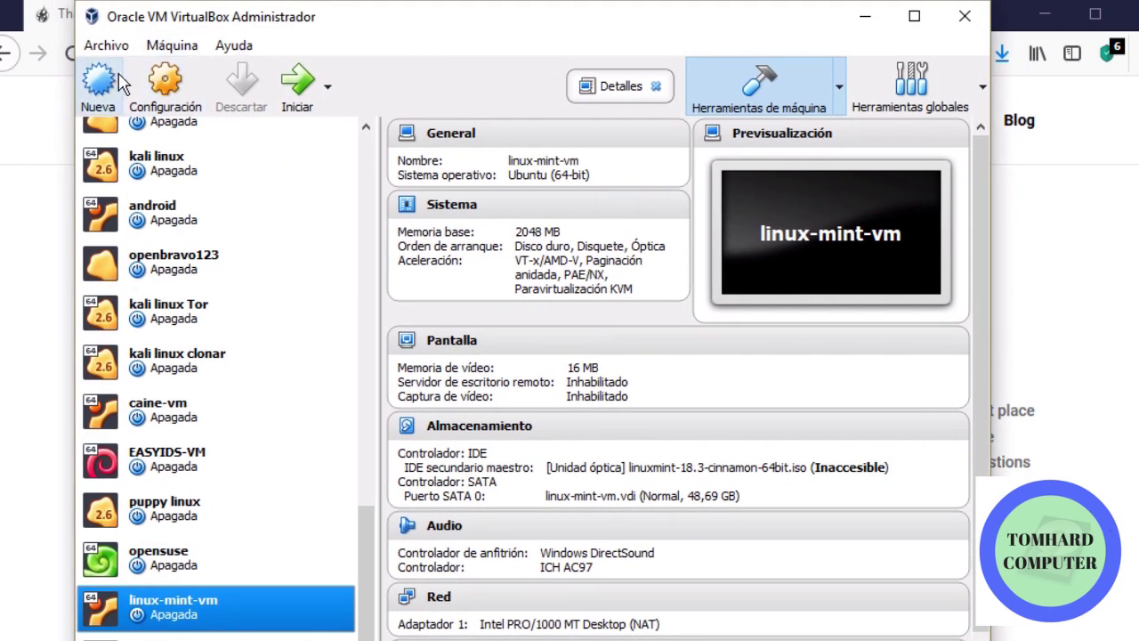
Start creating a new virtual machine with Nueva in the VirtualBox Manager
left_click(113, 82)
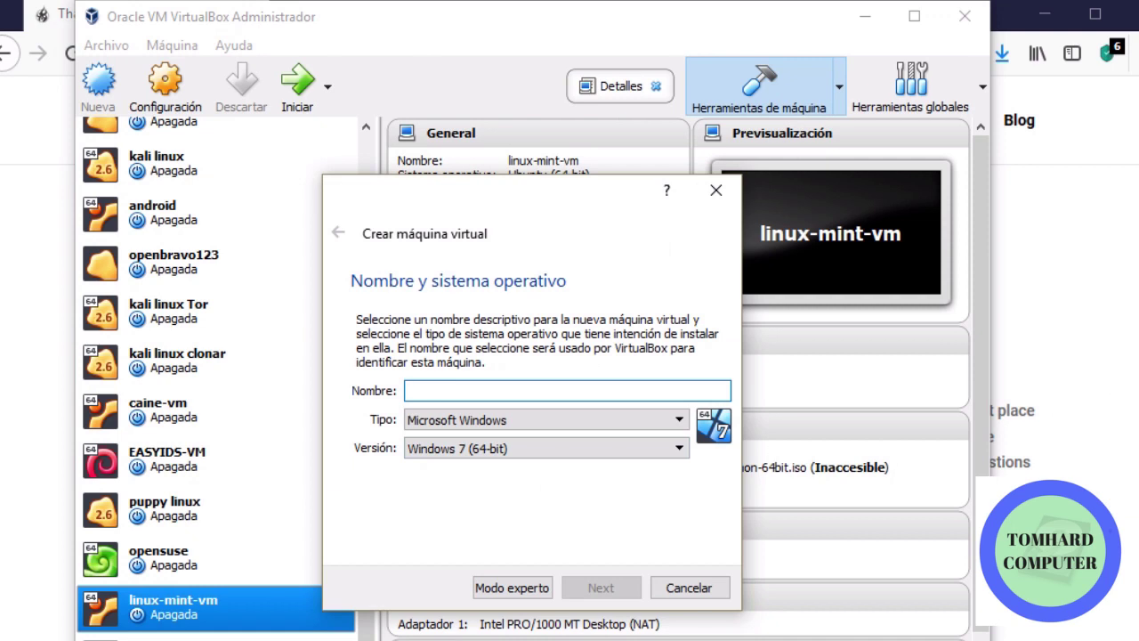
Begin a VM named trueOS and open the BSD version list
type("free")
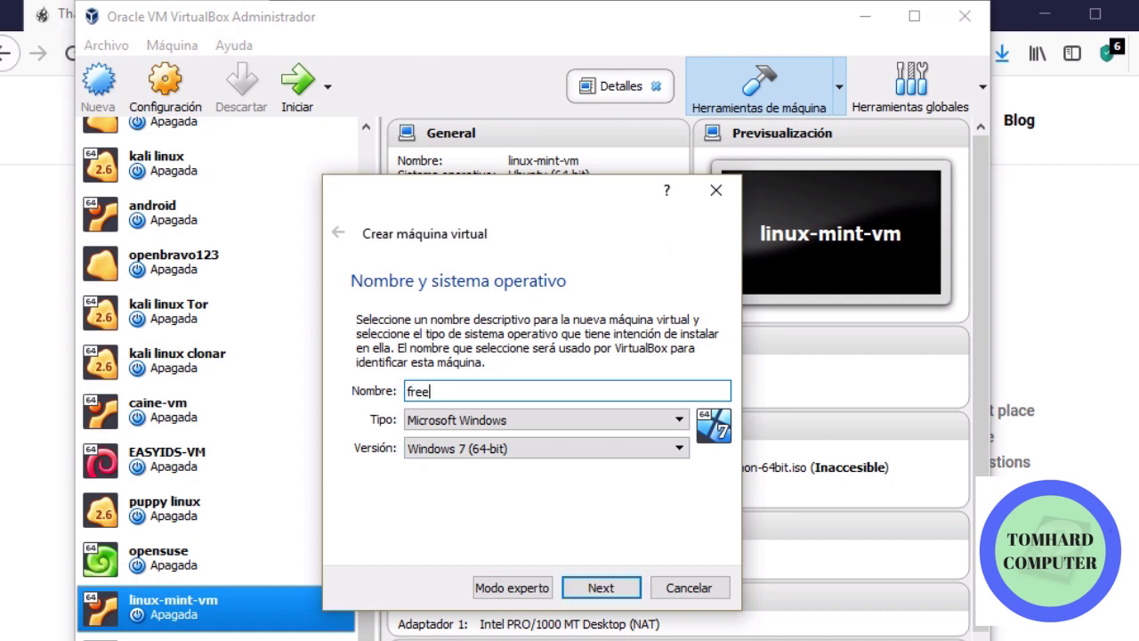
type("b")
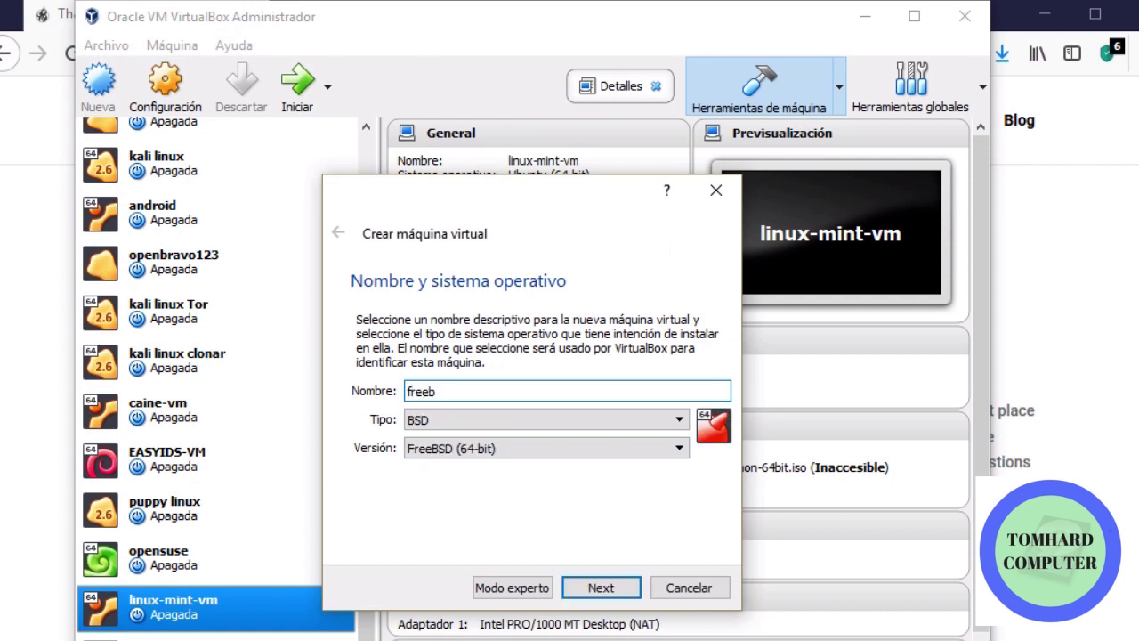
type("sd")
key("BackSpace")
key("BackSpace")
key("BackSpace")
key("BackSpace")
key("BackSpace")
key("BackSpace")
key("BackSpace")
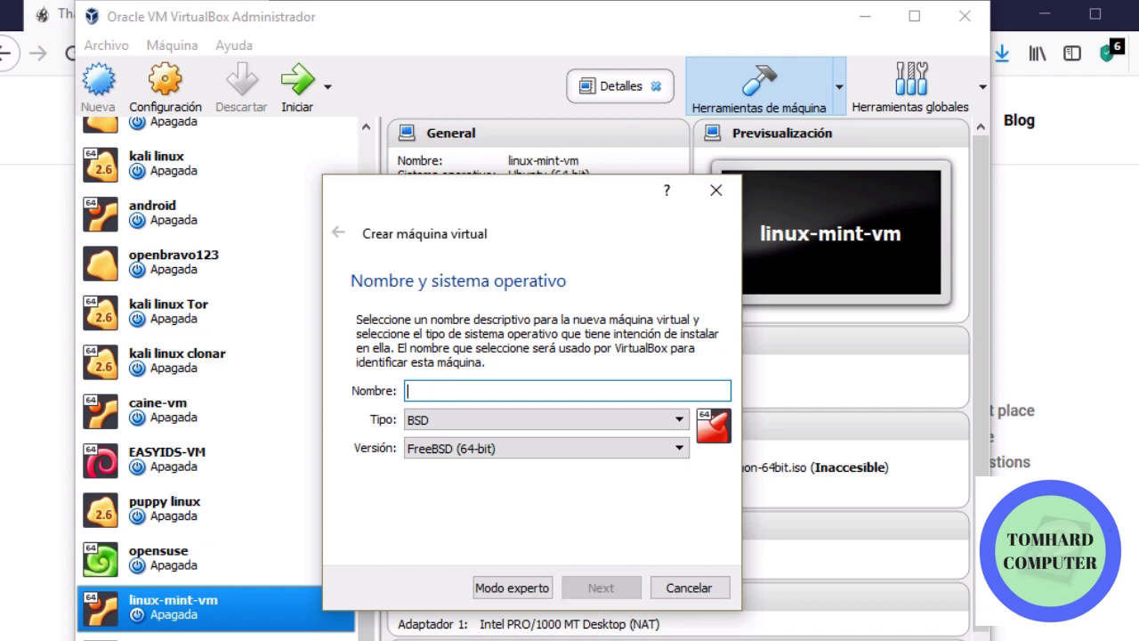
type("trueOS")
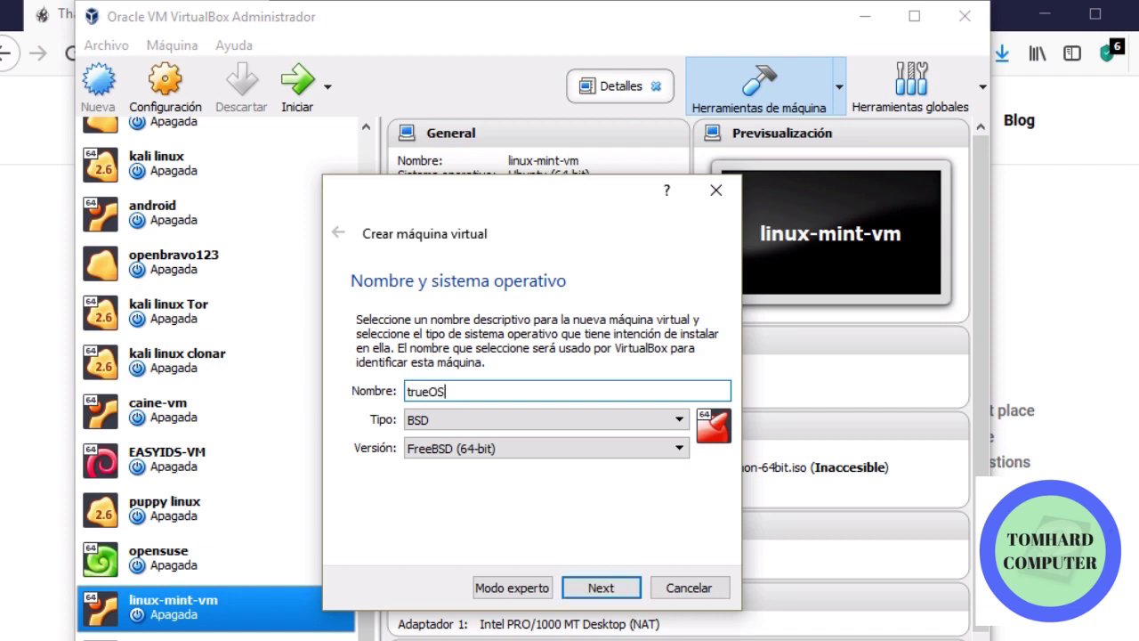
left_click(577, 459)
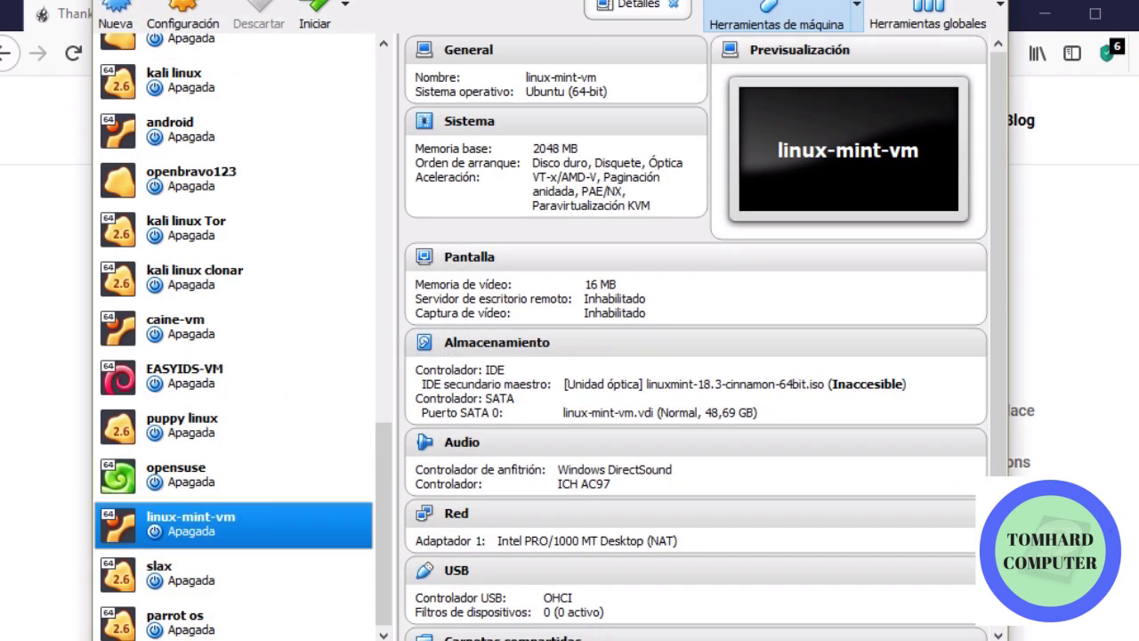
left_click_drag(446, 2, 428, 39)
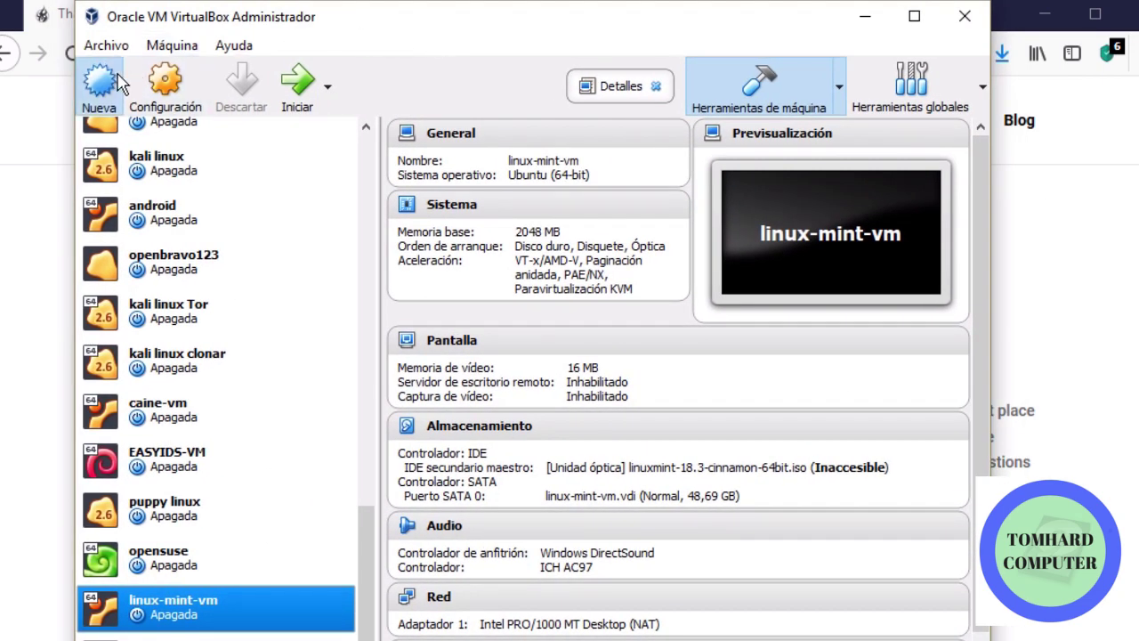
Restart the wizard, name the VM trueOS, and keep FreeBSD (64-bit) as the version
left_click(98, 83)
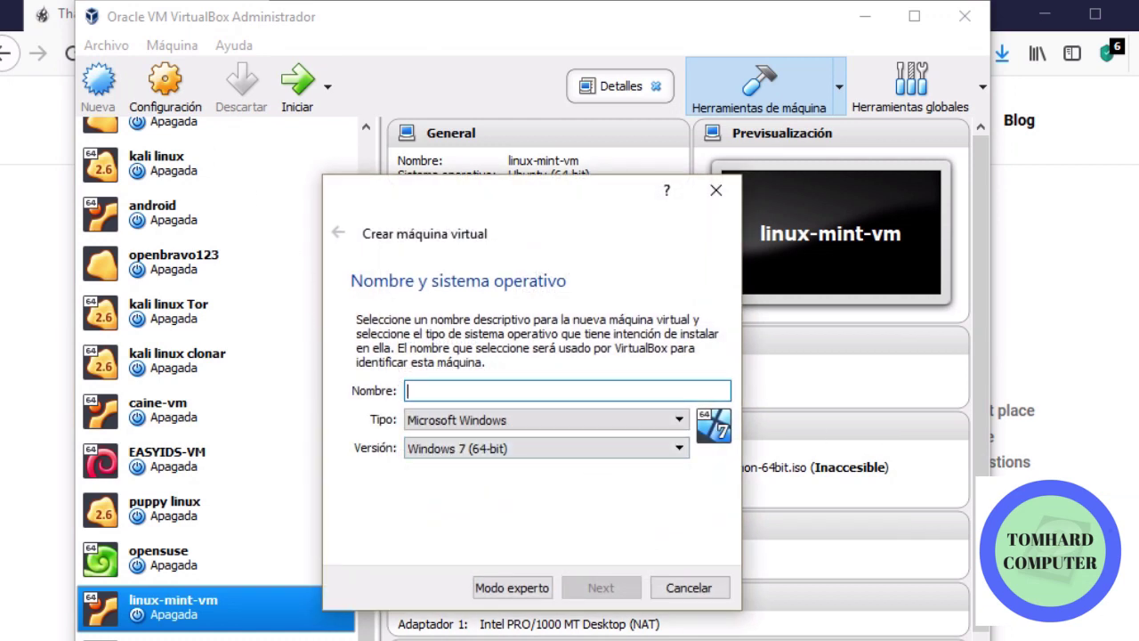
type("free")
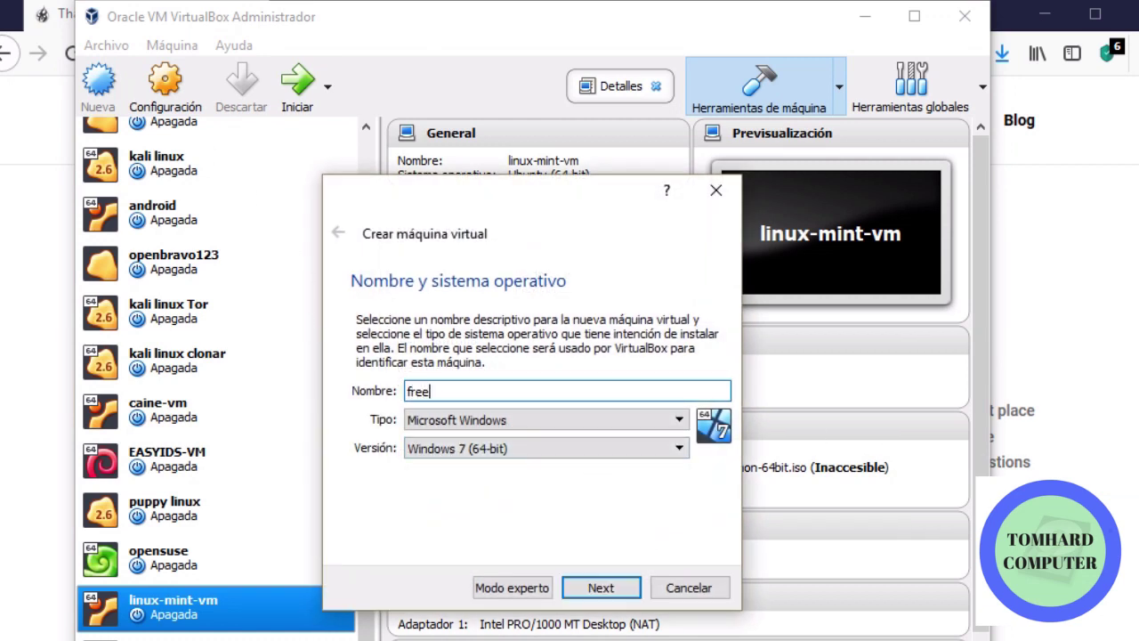
type("bsd")
key("BackSpace")
key("BackSpace")
key("BackSpace")
key("BackSpace")
key("BackSpace")
key("BackSpace")
key("BackSpace")
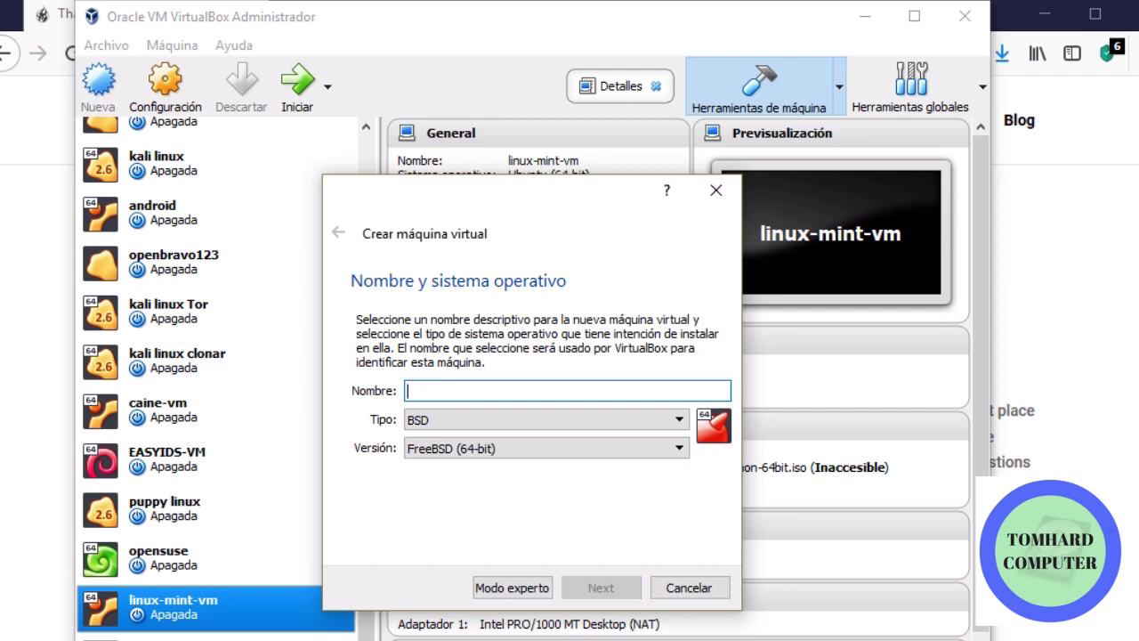
type("t")
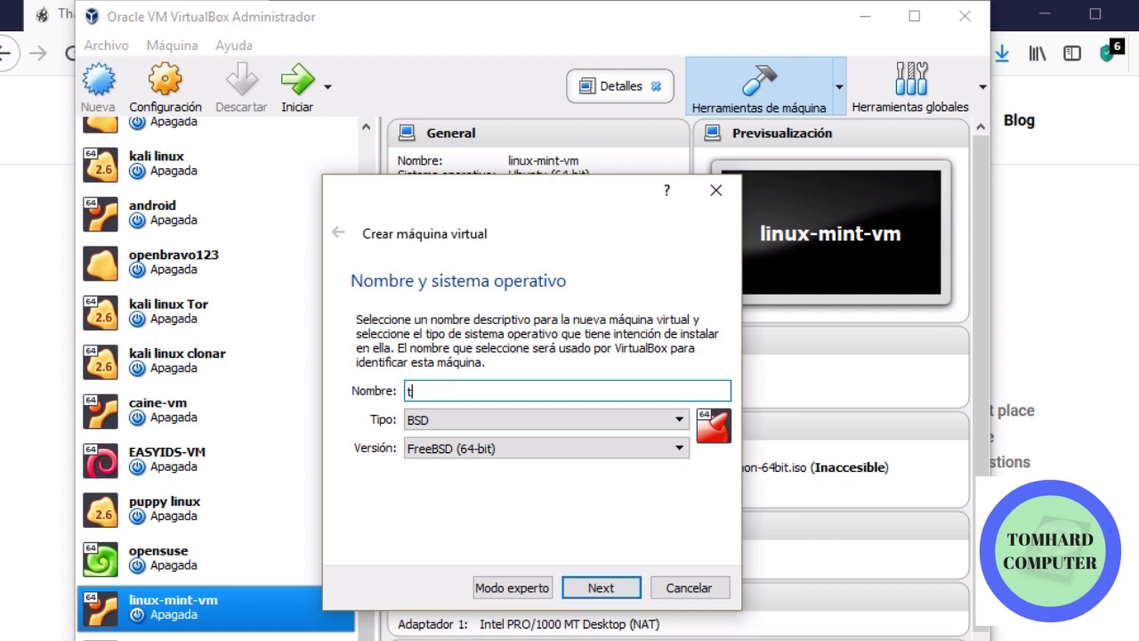
type("rueOS")
left_click(574, 458)
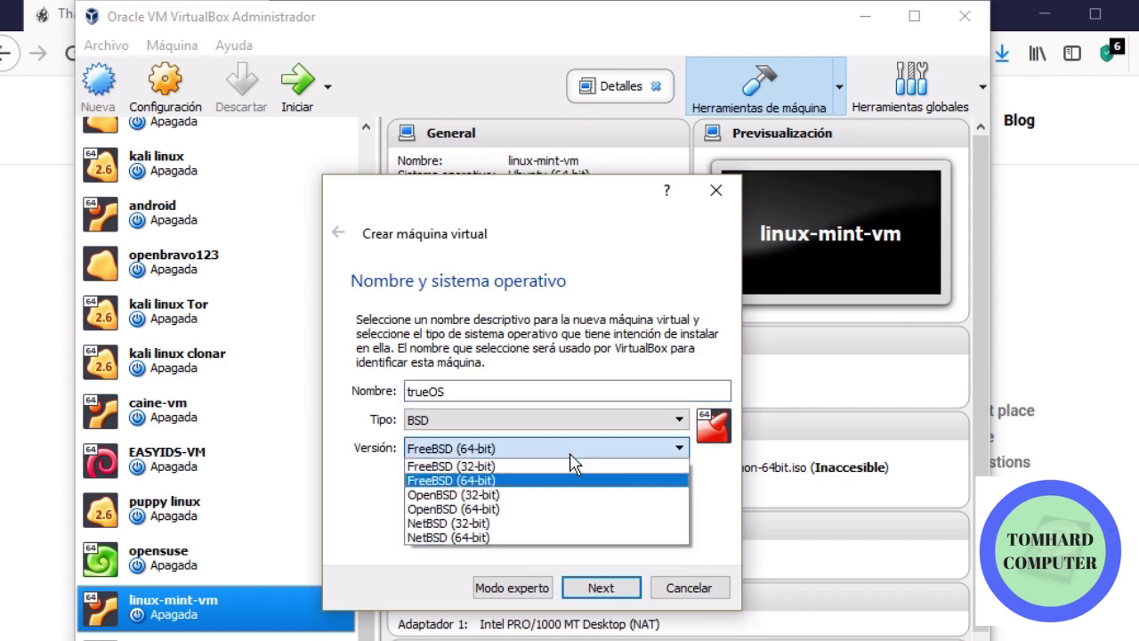
left_click(575, 480)
left_click(602, 587)
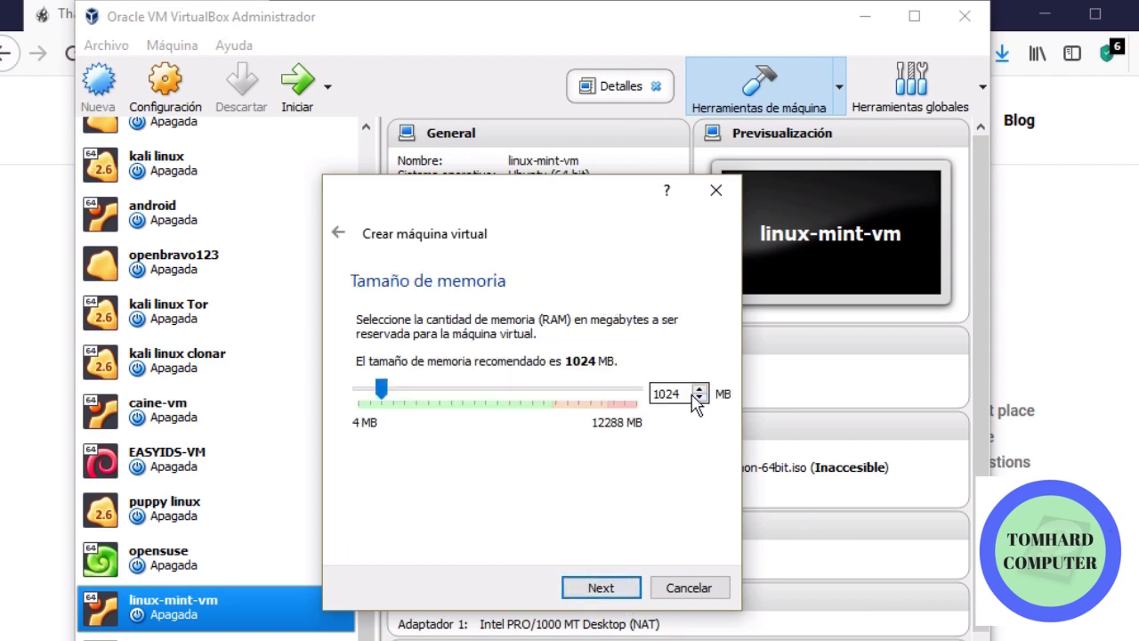
Set the trueOS VM memory to 2048 MB
left_click_drag(687, 392, 475, 357)
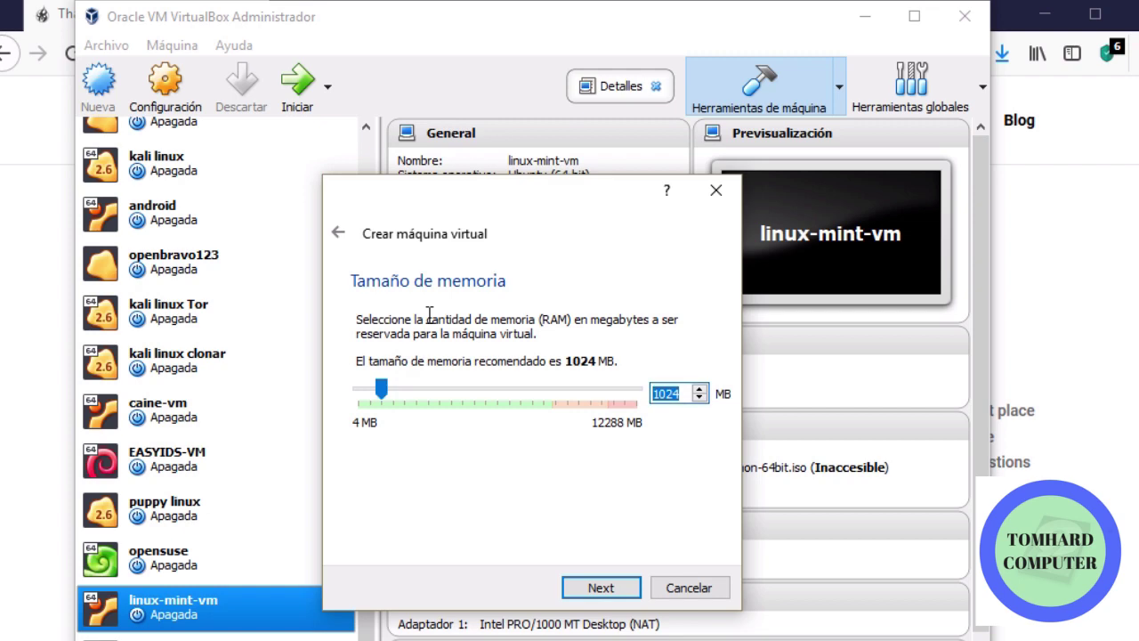
type("2048")
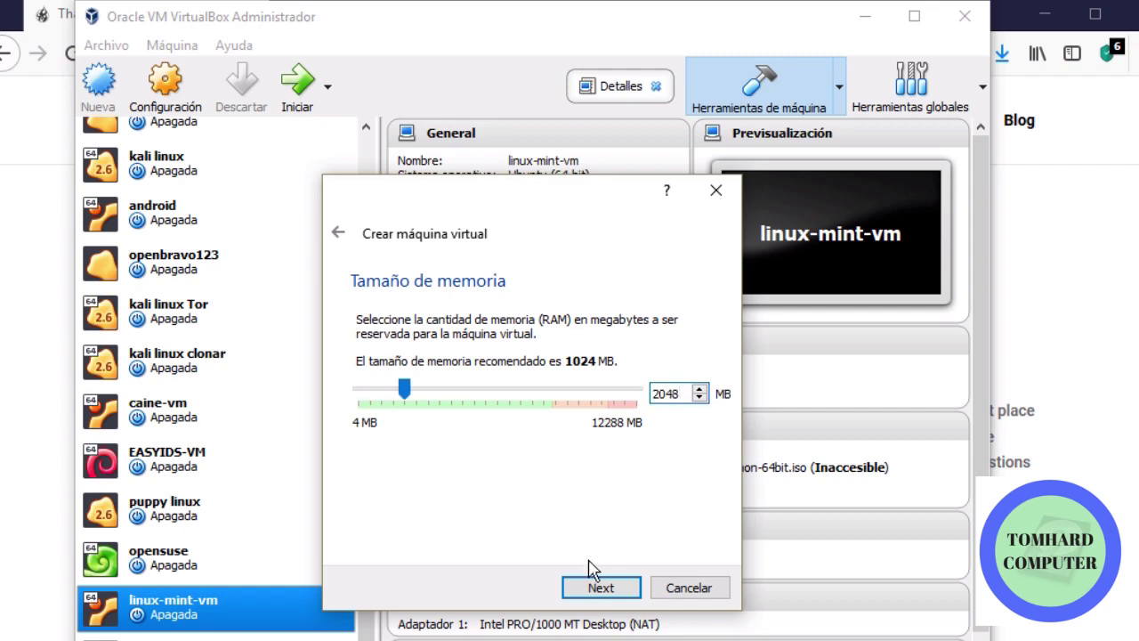
left_click(608, 589)
Create a dynamically allocated 41,23 GB VDI disk, trueOS.vdi, finishing the VM
left_click(610, 589)
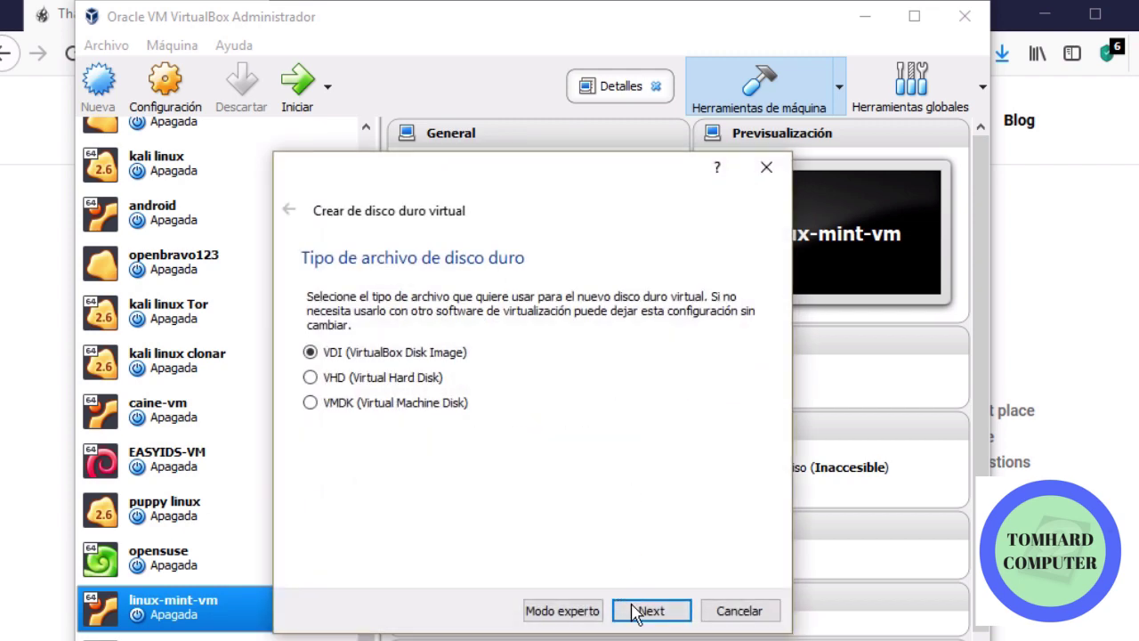
left_click(647, 614)
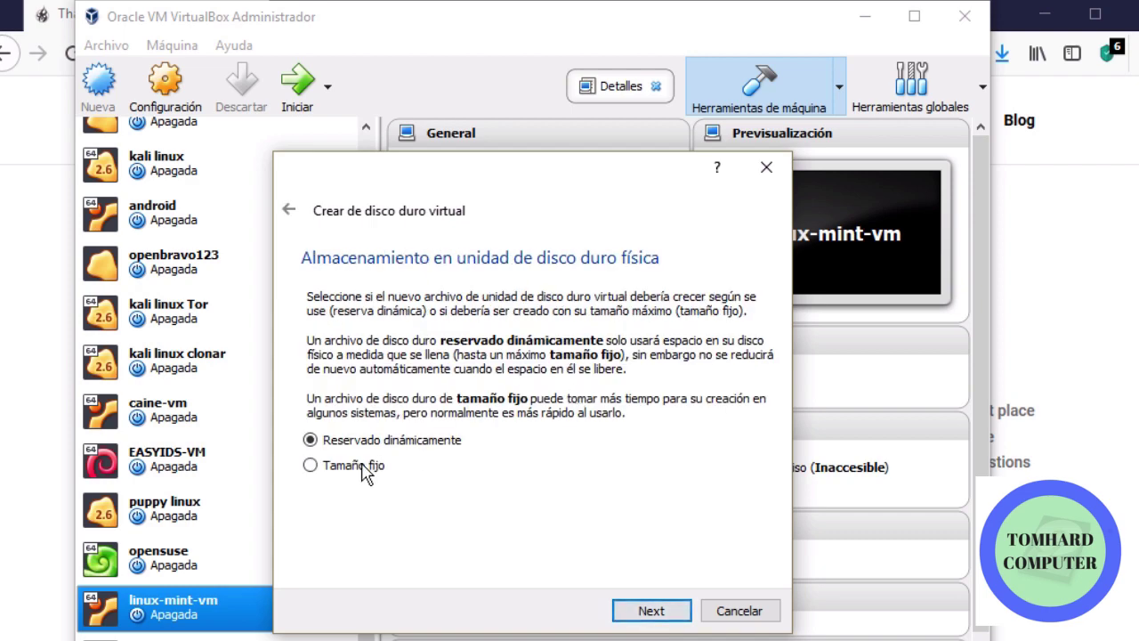
left_click(681, 613)
left_click_drag(534, 413, 557, 413)
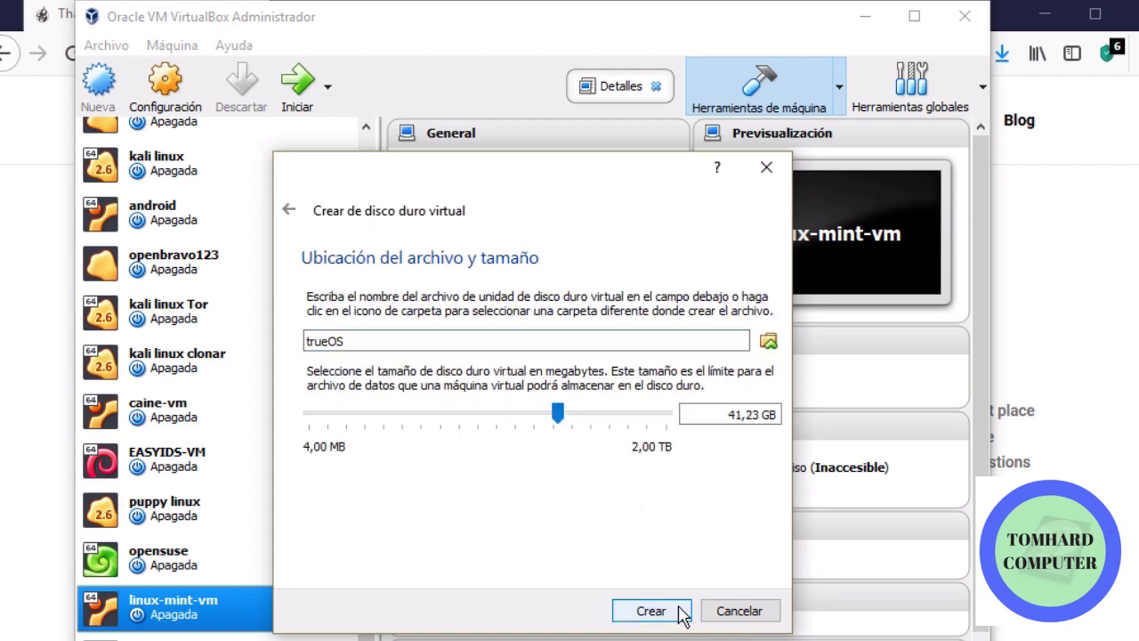
left_click(651, 611)
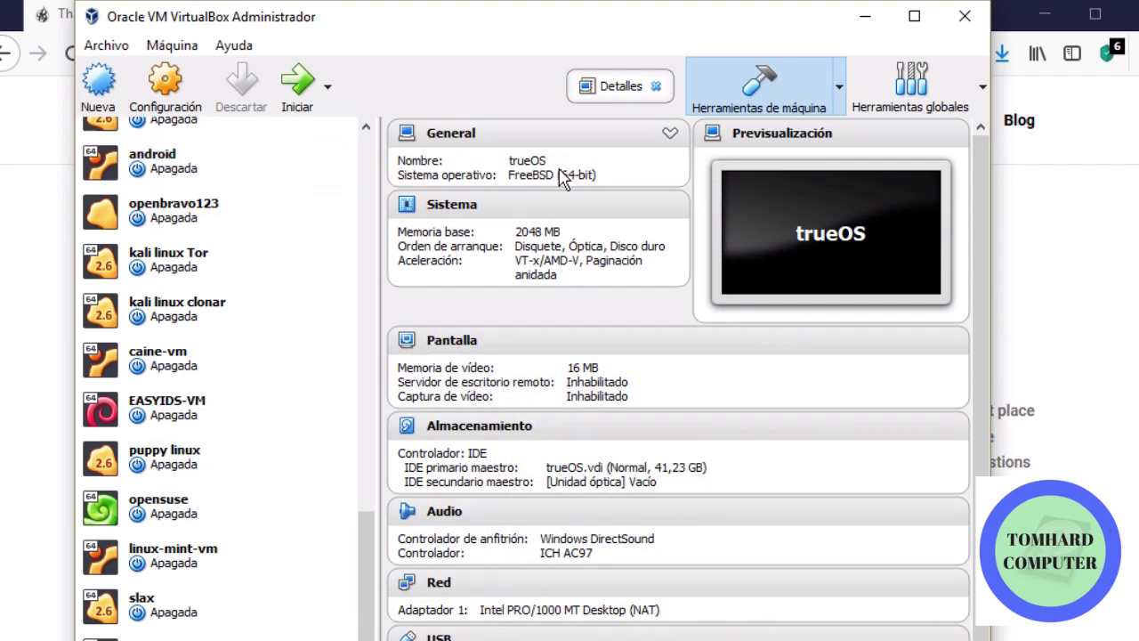
left_click_drag(522, 11, 499, 2)
scroll(134, 331, "down", 2)
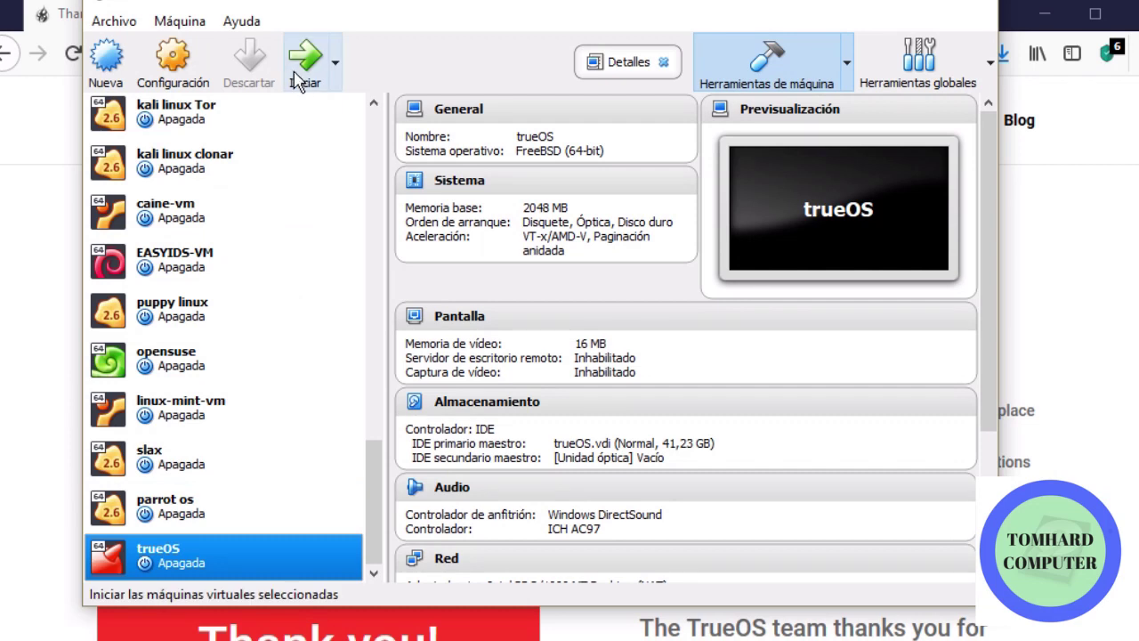
Start the trueOS VM booting from TrueOS-Desktop-18.03-x64-DVD.iso
left_click(307, 64)
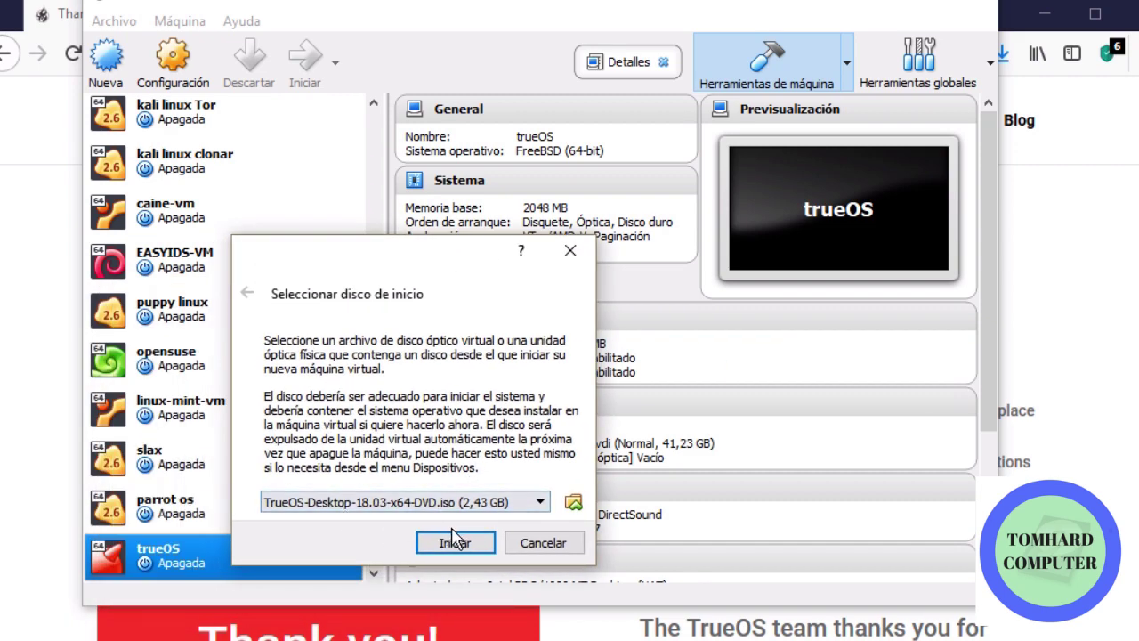
left_click(458, 543)
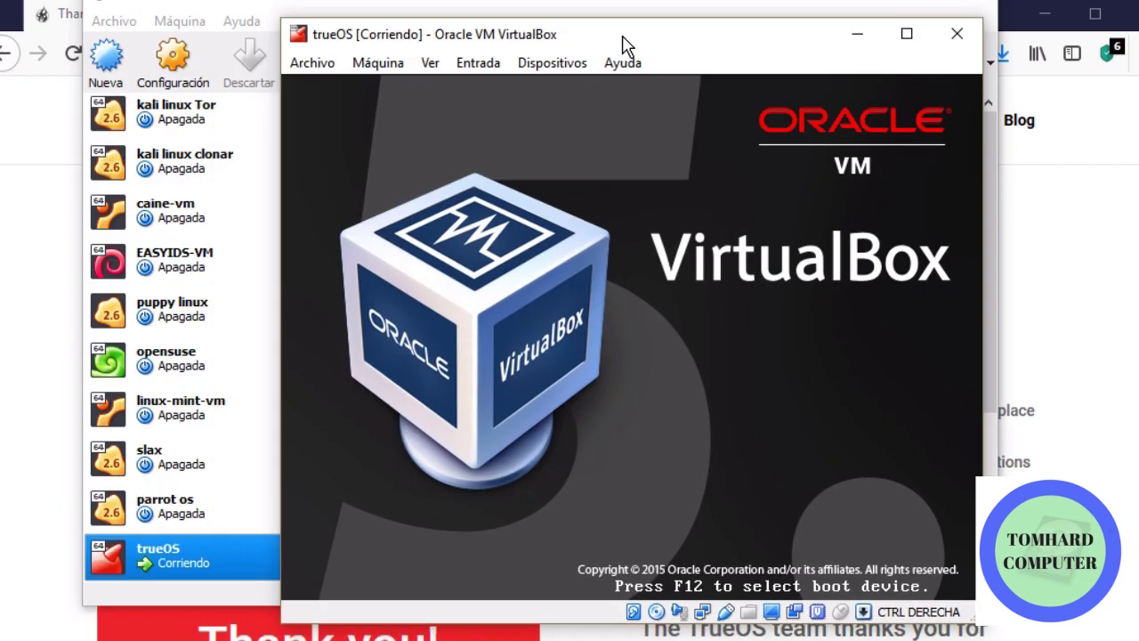
left_click_drag(623, 45, 436, 32)
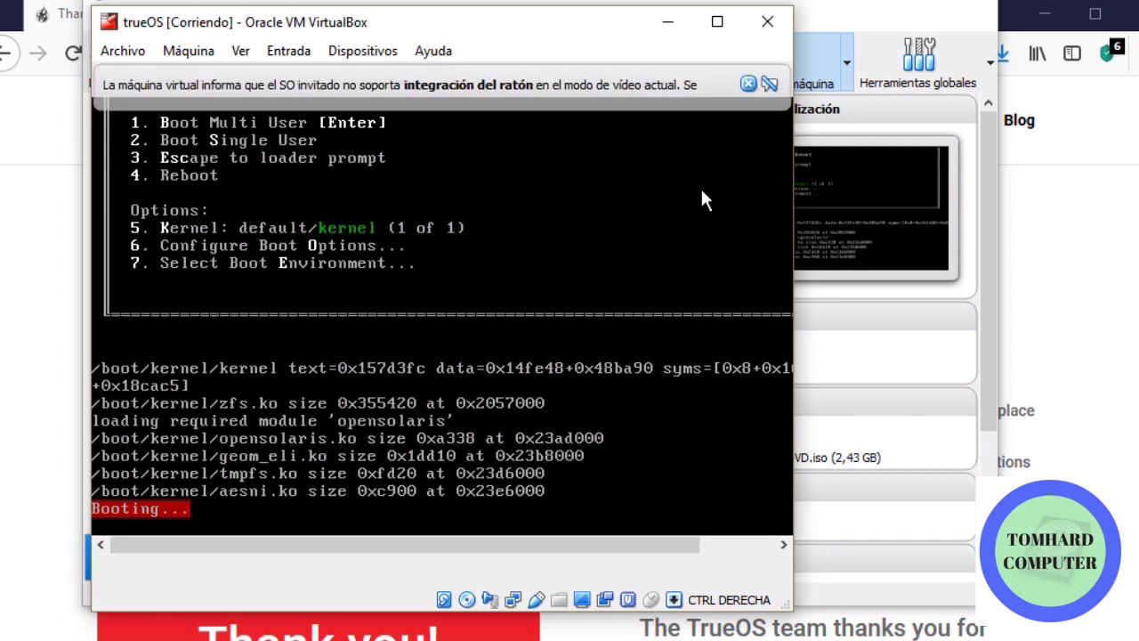
Dismiss the mouse integration notice and enlarge the VM window while TrueOS boots
left_click(748, 83)
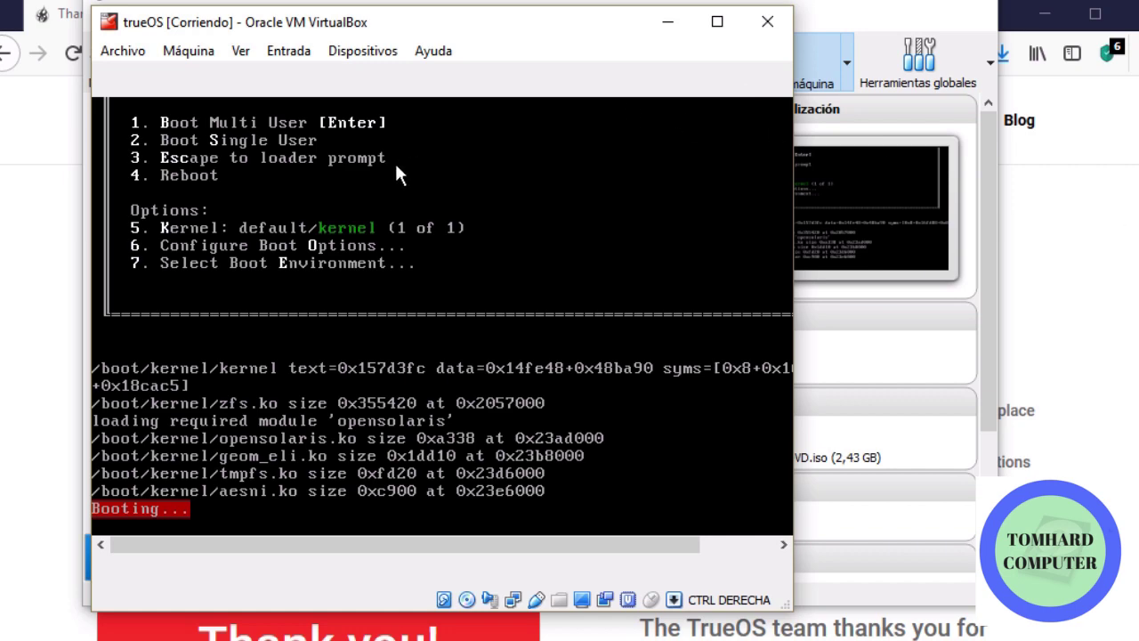
left_click_drag(221, 22, 135, 12)
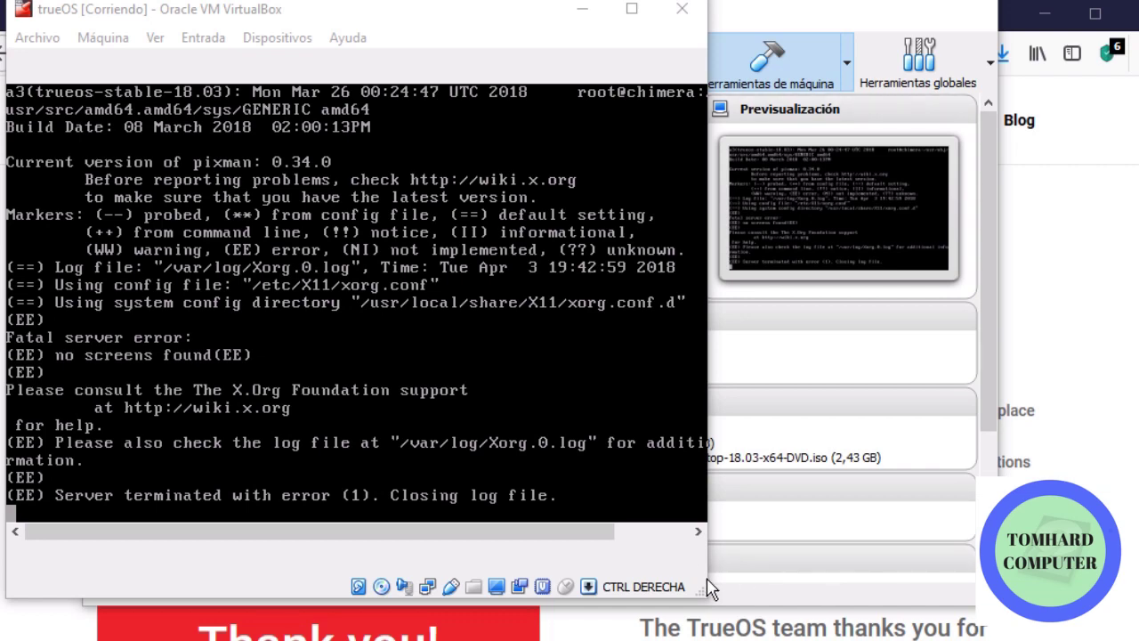
left_click_drag(709, 590, 1019, 596)
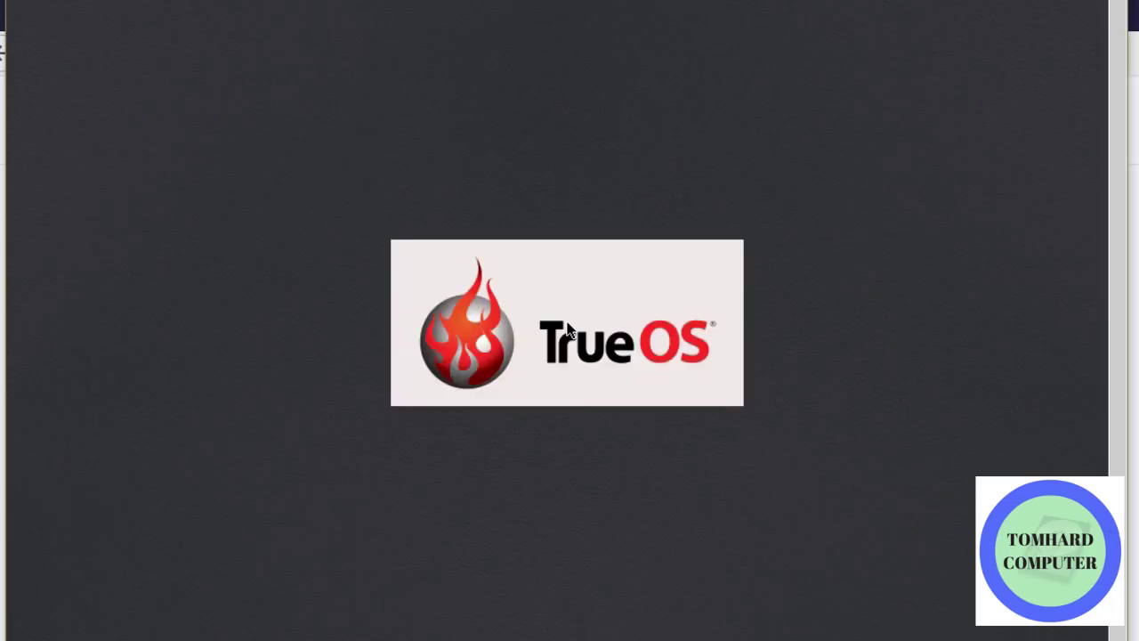
Try handing keyboard and mouse input to the VM, dismissing the capture notices
left_click(541, 268)
left_click(606, 449)
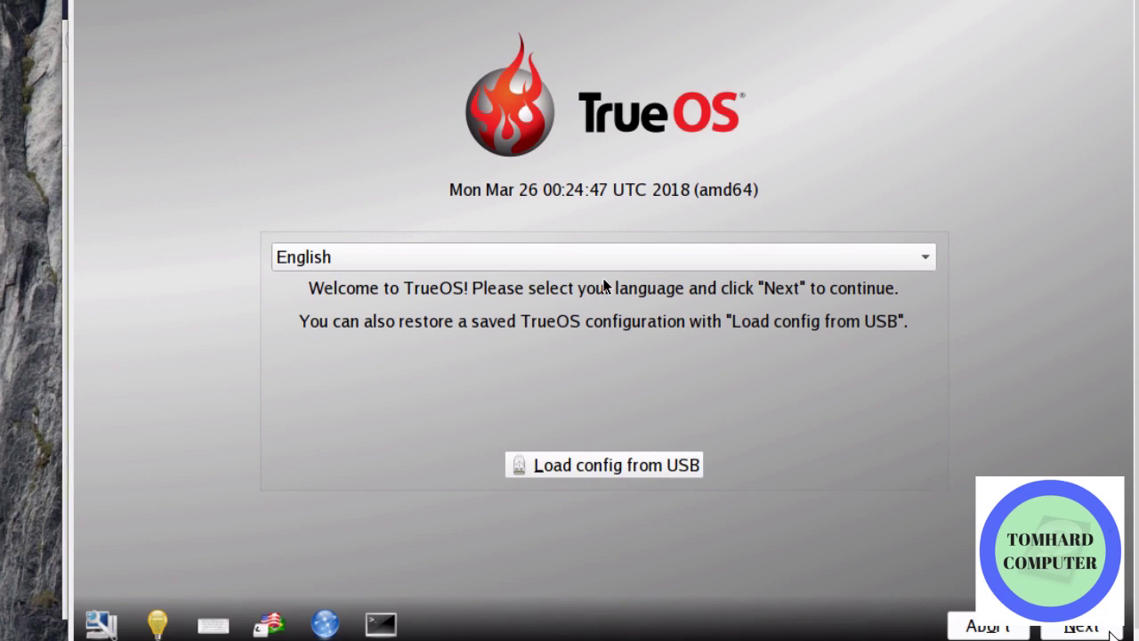
left_click(604, 286)
left_click(657, 402)
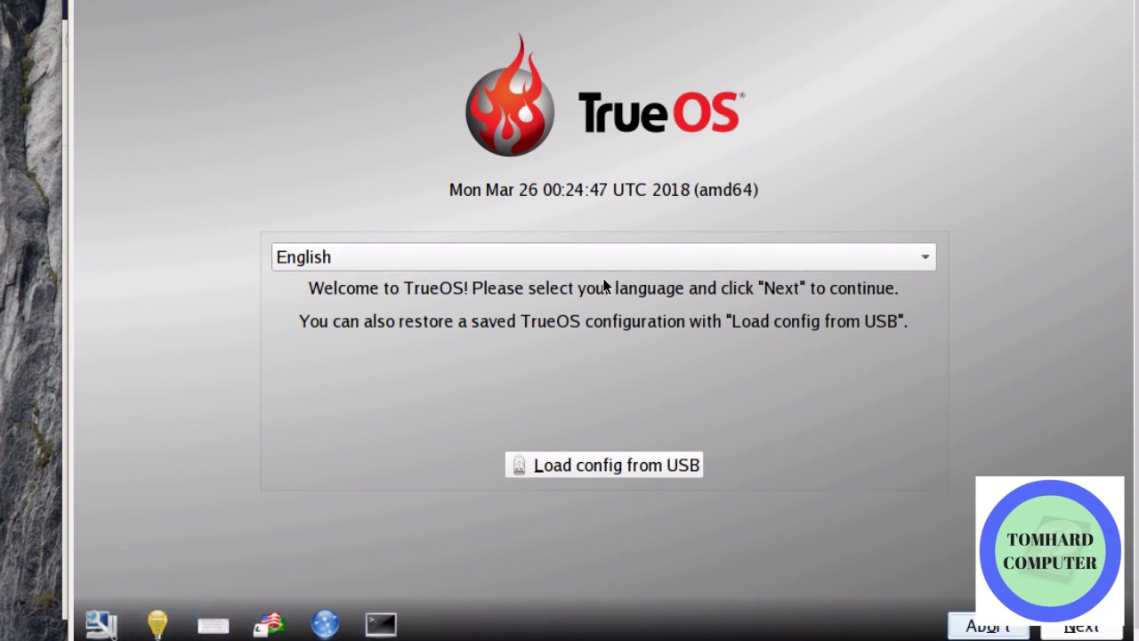
key("Tab")
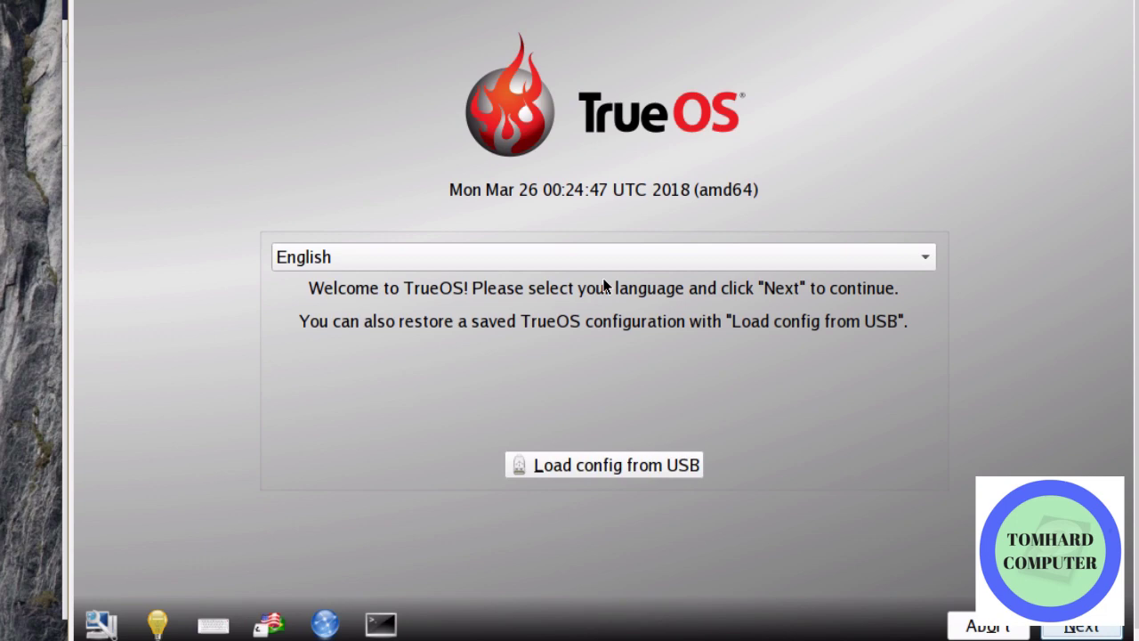
left_click(603, 285)
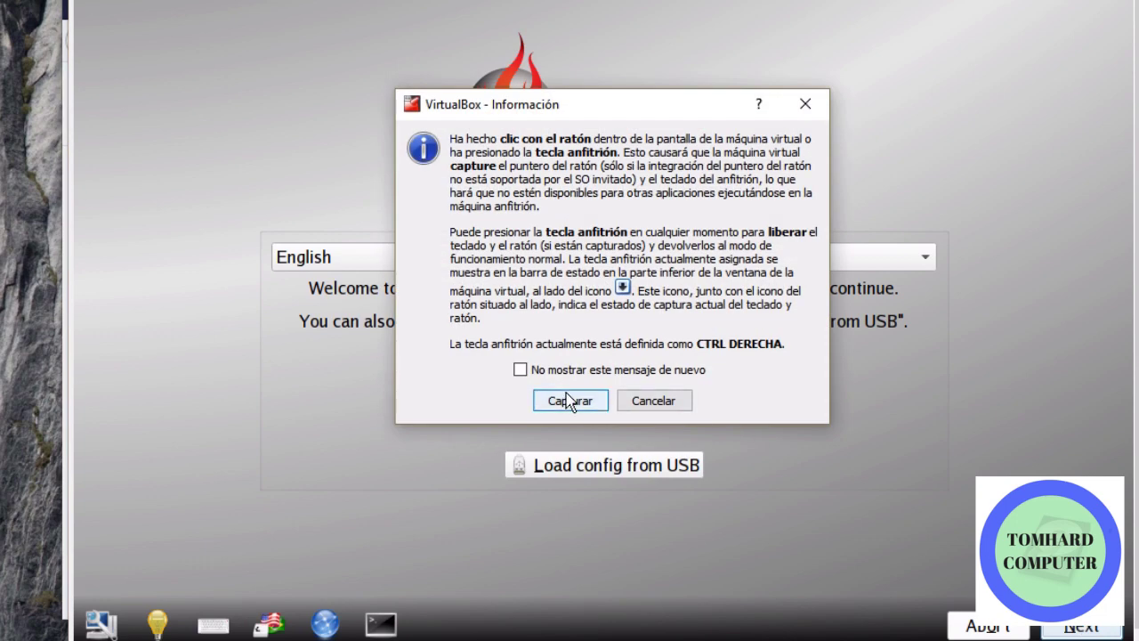
left_click(631, 402)
Let the VM capture input, keep English, and choose the TrueOS Desktop installation
left_click(691, 394)
left_click(579, 405)
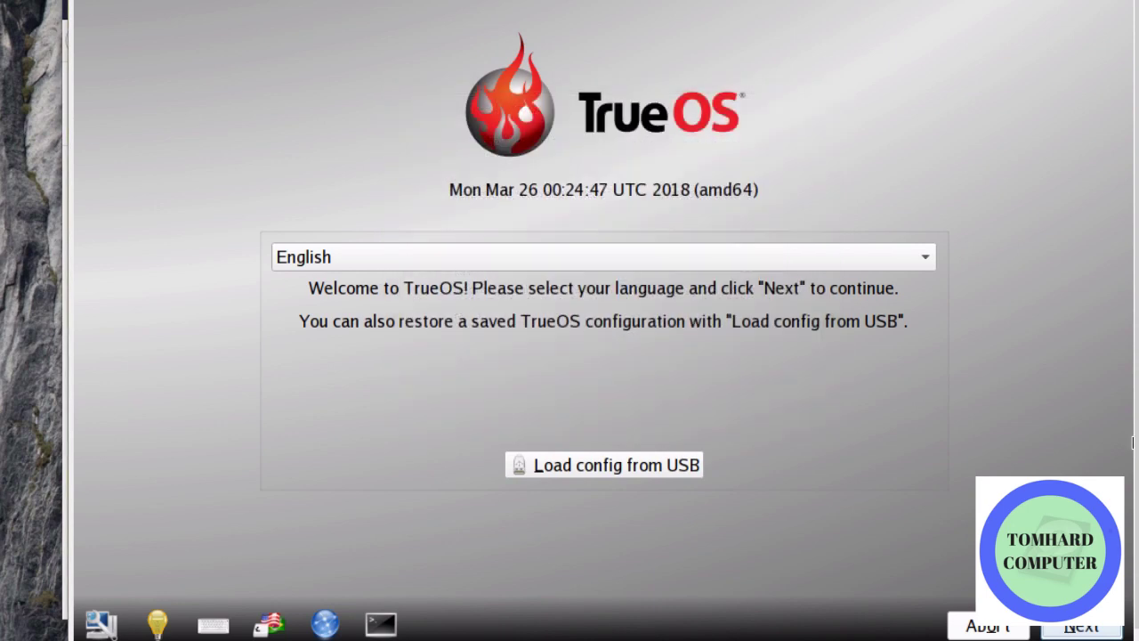
left_click(1079, 628)
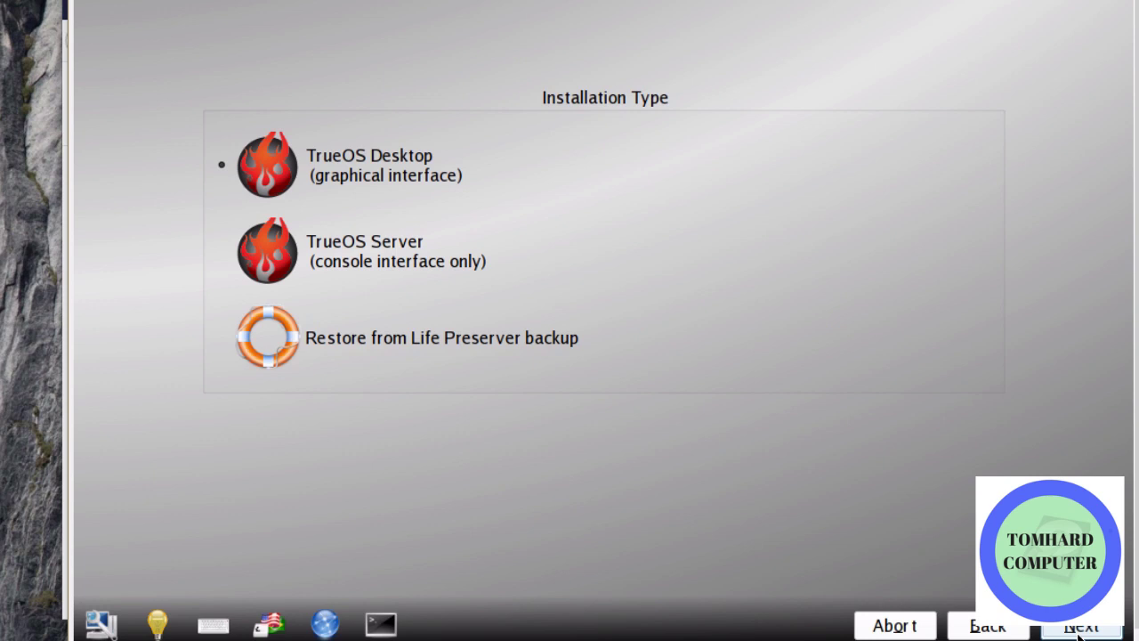
left_click(1080, 628)
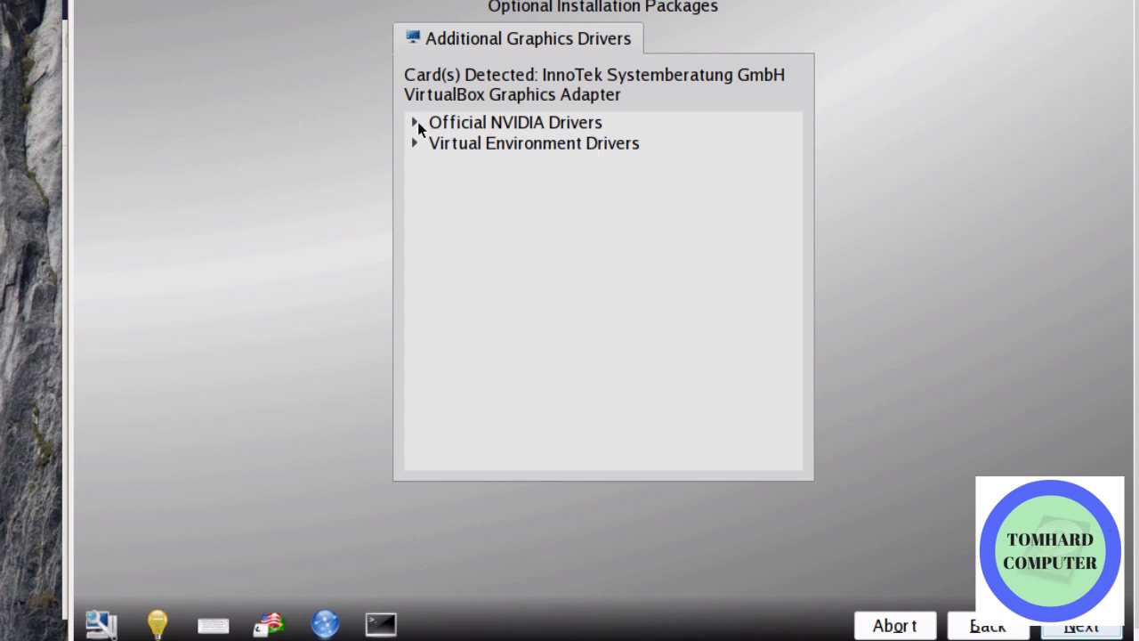
Tick VirtualBox Guest Additions under Virtual Environment Drivers and continue to the disk summary
left_click(415, 122)
left_click(415, 123)
left_click(414, 140)
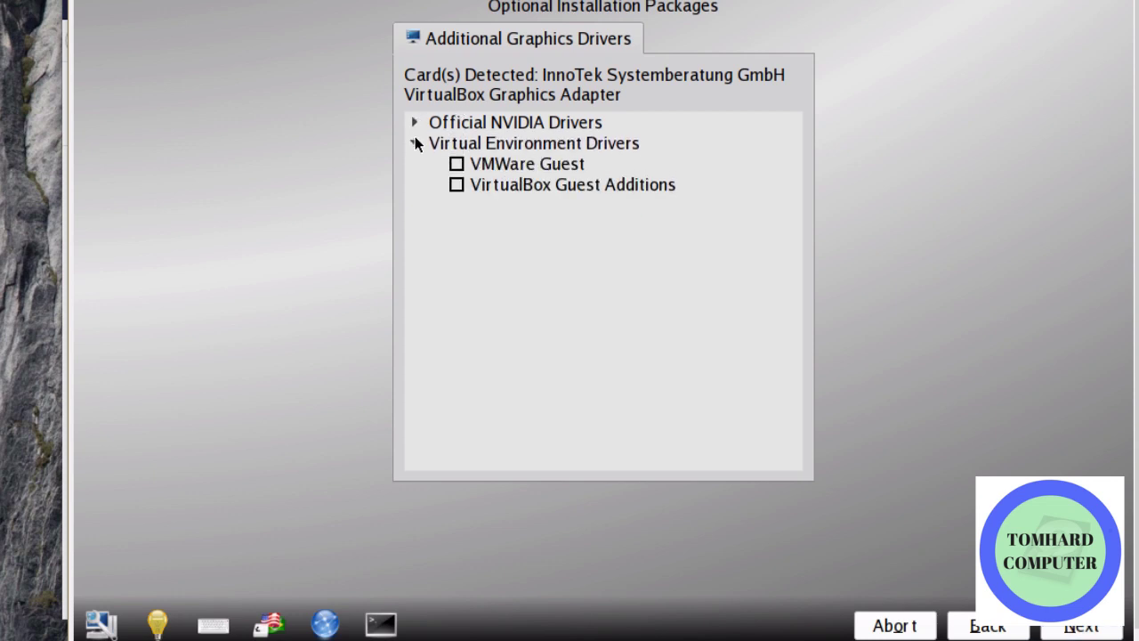
left_click(455, 165)
left_click(1070, 628)
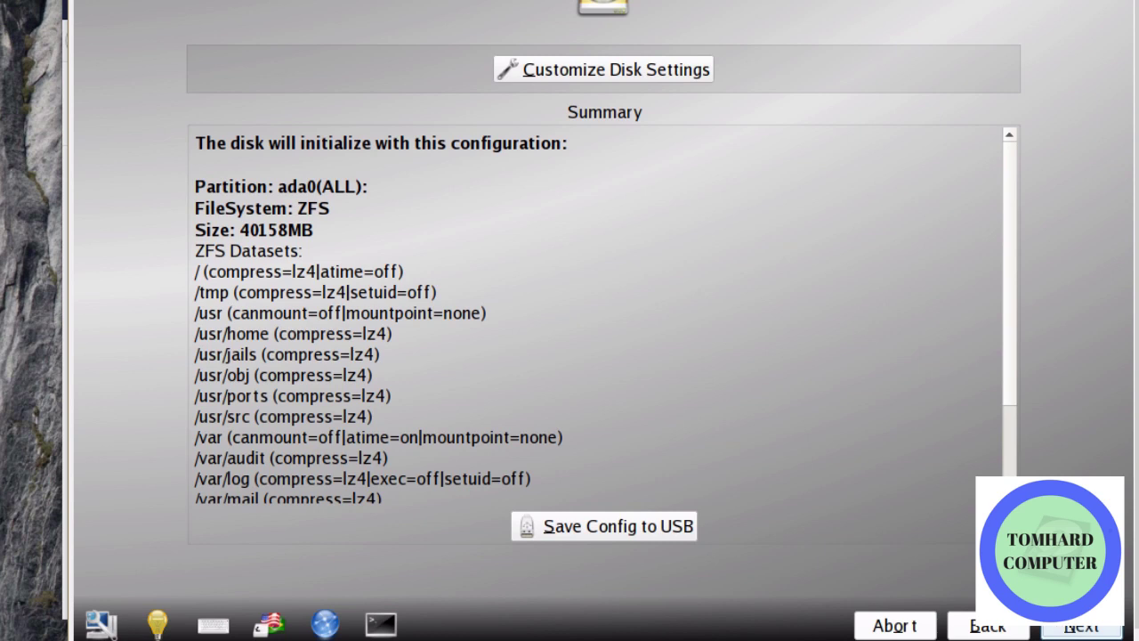
Accept the ZFS full-disk layout on ada0 and confirm starting the installation
left_click(1078, 628)
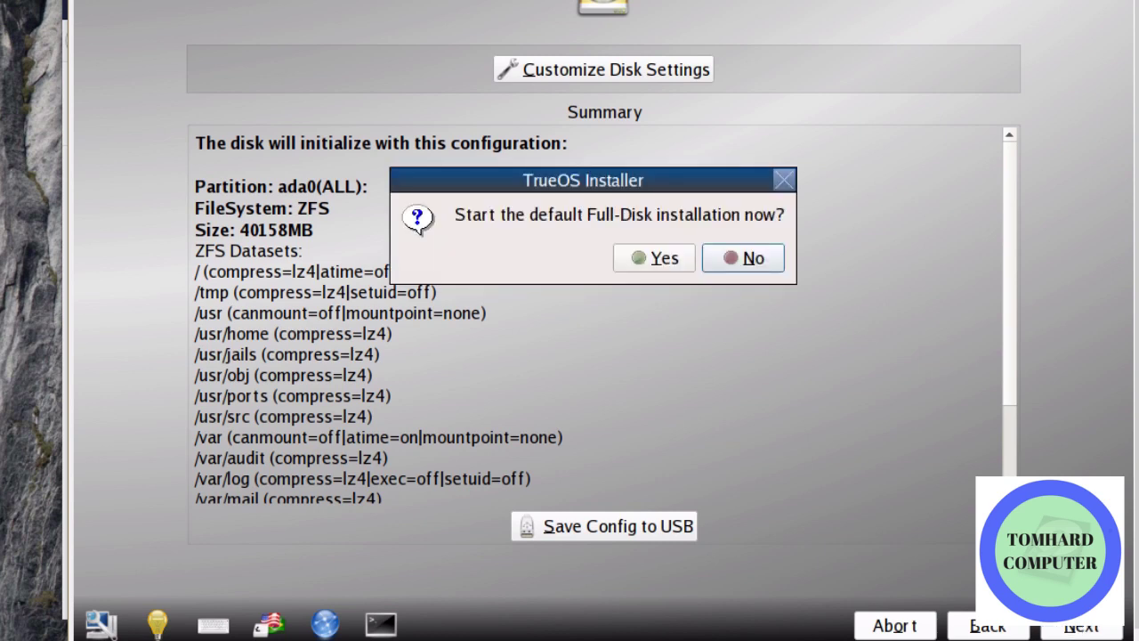
left_click(670, 260)
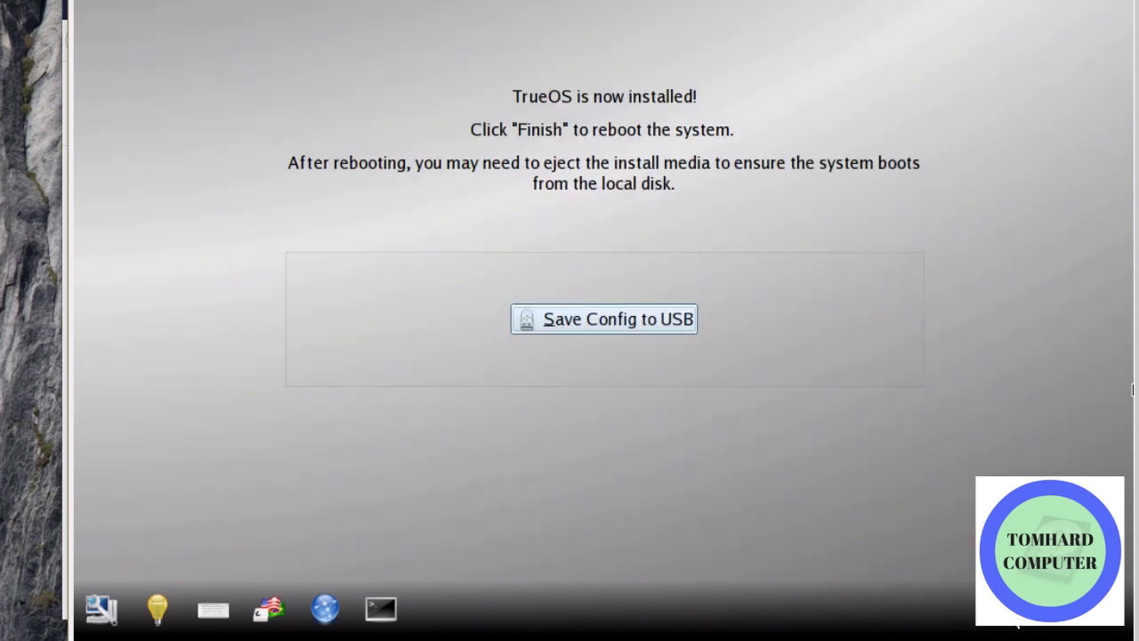
Power off the trueOS VM with 'Apagar la máquina' and close its window
left_click(1132, 389)
left_click(598, 406)
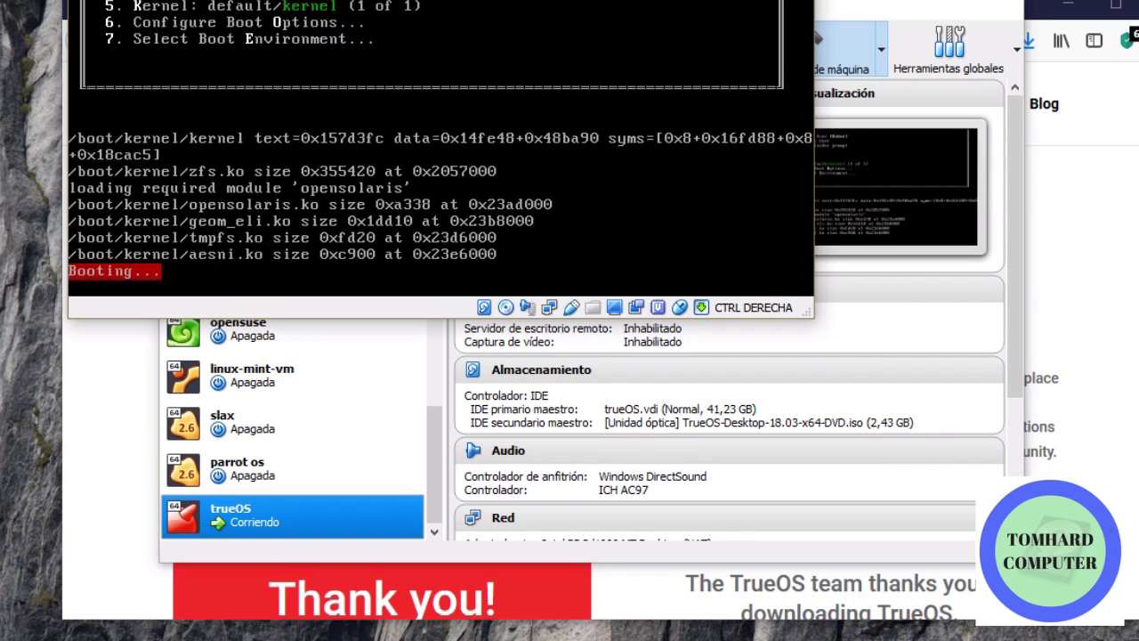
left_click_drag(694, 0, 712, 2)
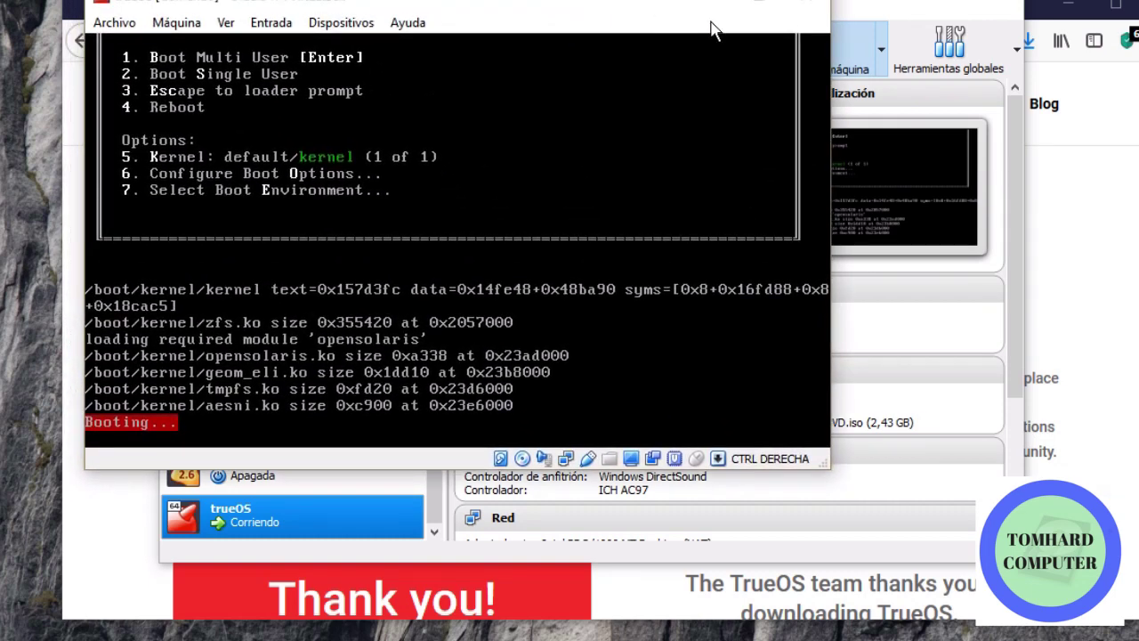
left_click(806, 4)
left_click(436, 253)
left_click(381, 294)
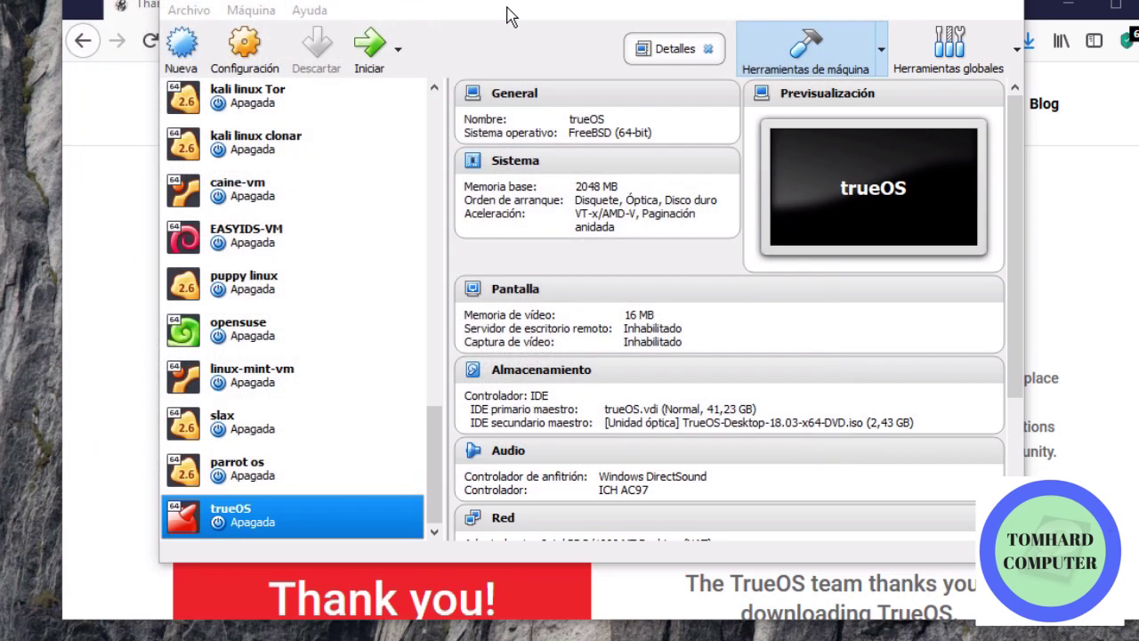
Move Disco duro to the top of trueOS's System boot order, save, and start the VM
right_click(265, 514)
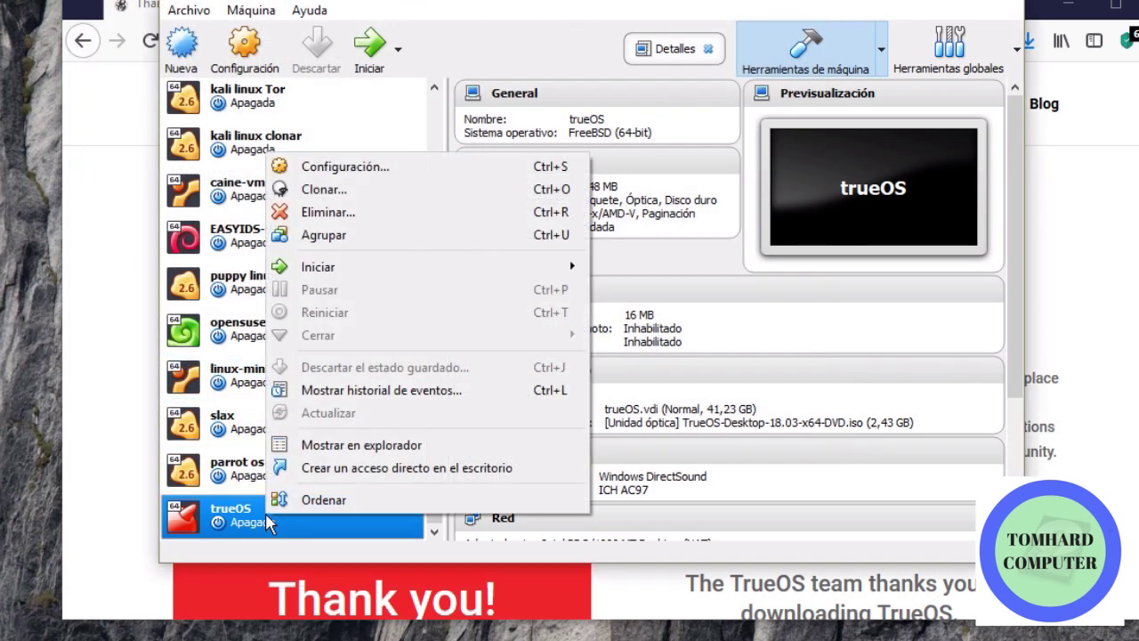
left_click(401, 169)
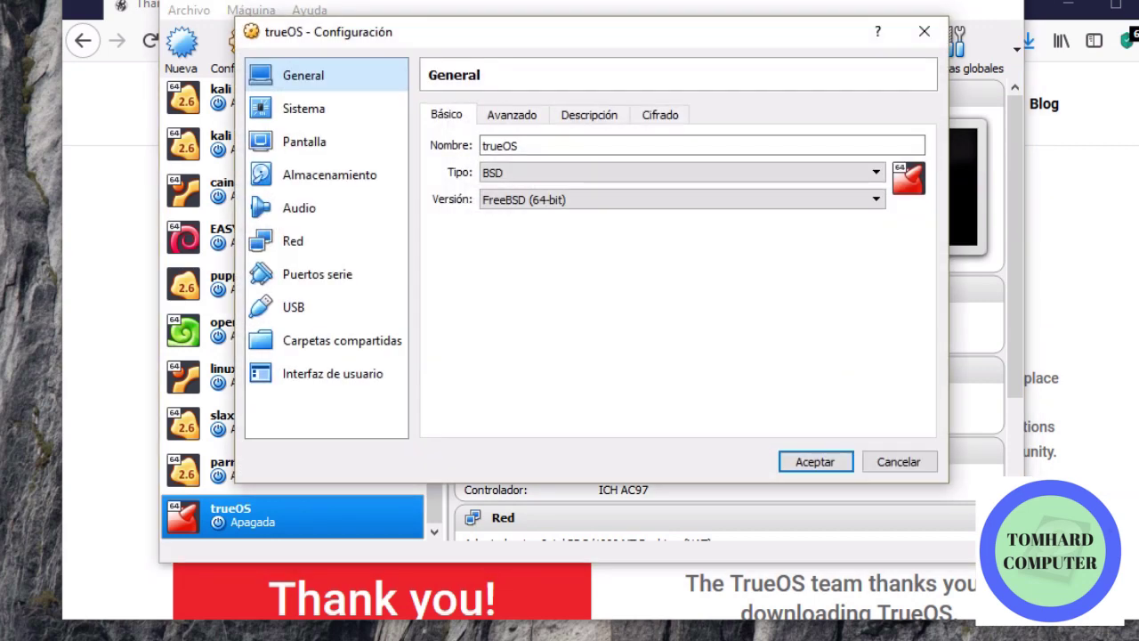
left_click(329, 244)
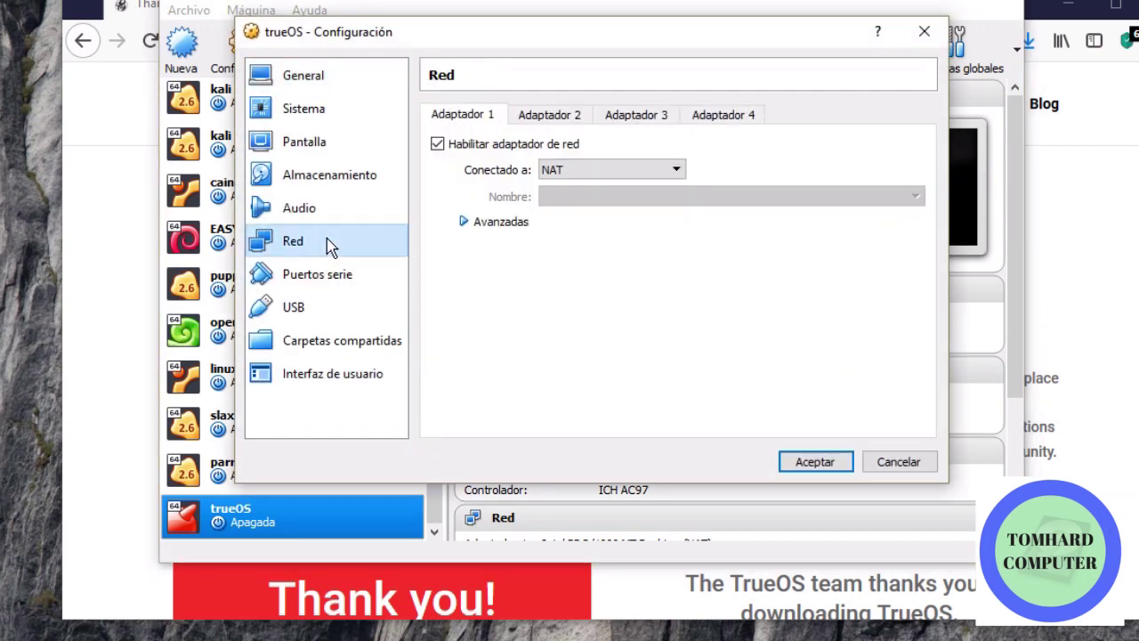
left_click(263, 123)
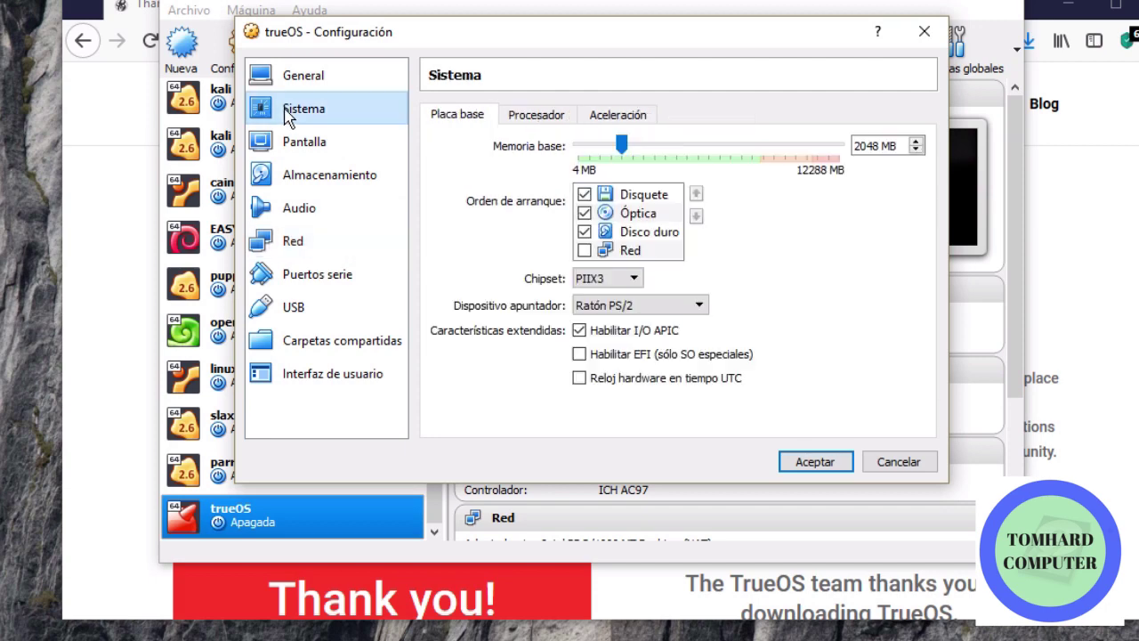
left_click(649, 233)
left_click(696, 194)
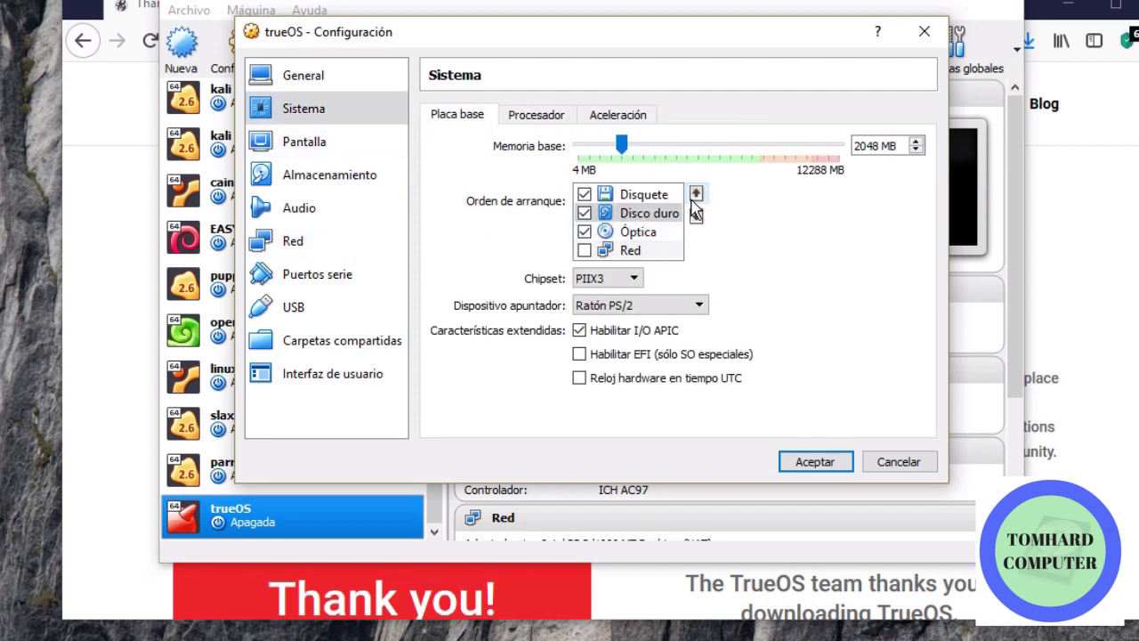
left_click(696, 194)
left_click(812, 461)
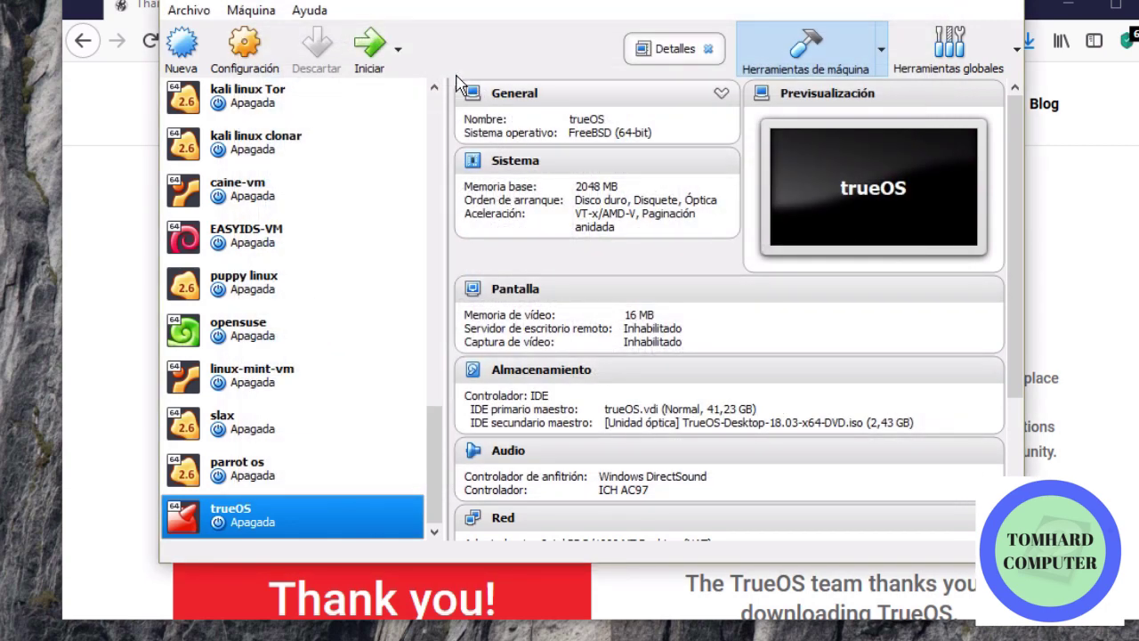
left_click(370, 45)
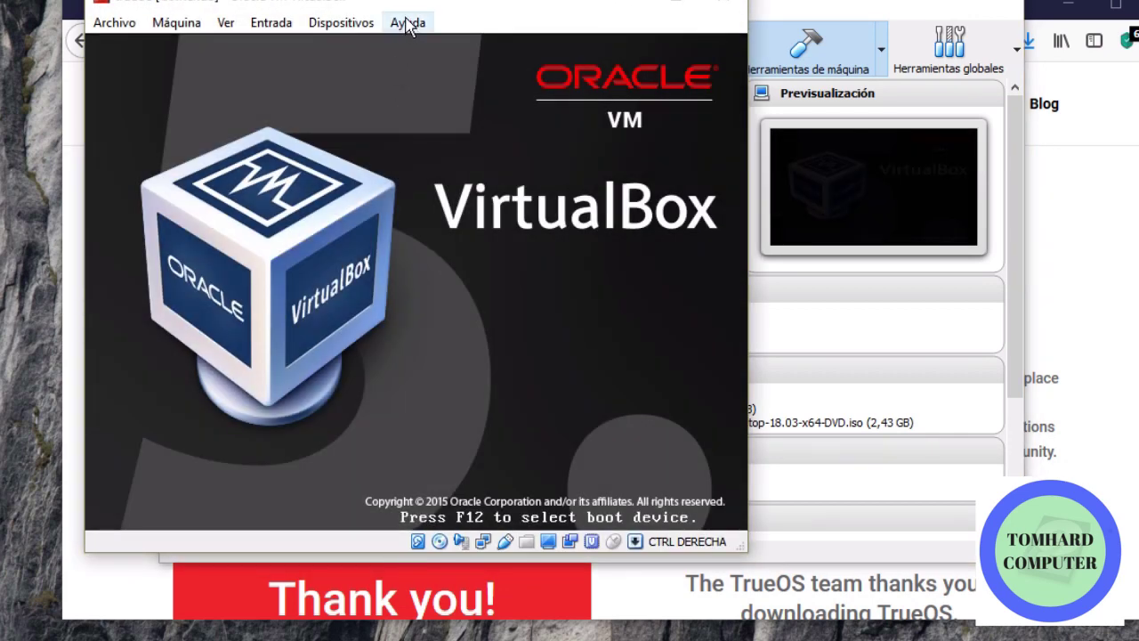
Dismiss the mouse-integration notice and enlarge the VM window while TrueOS boots to Display Settings
mouse_move(420, 5)
left_mouse_down()
mouse_move(424, 56)
mouse_move(448, 12)
mouse_move(436, 12)
left_mouse_up()
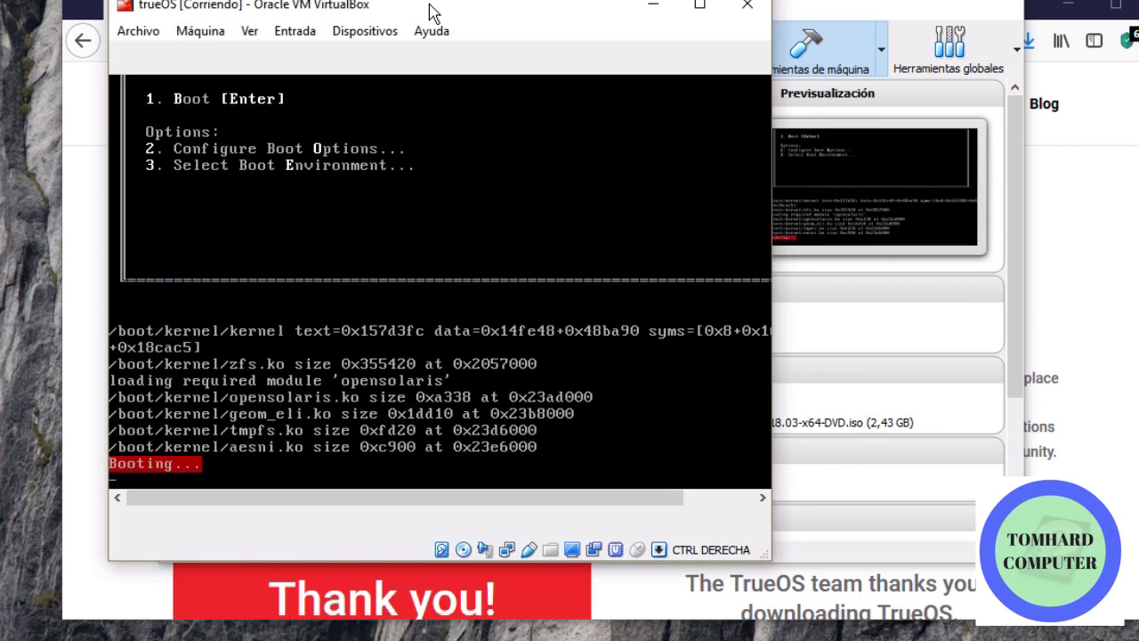
left_click(562, 105)
left_click_drag(769, 560, 938, 553)
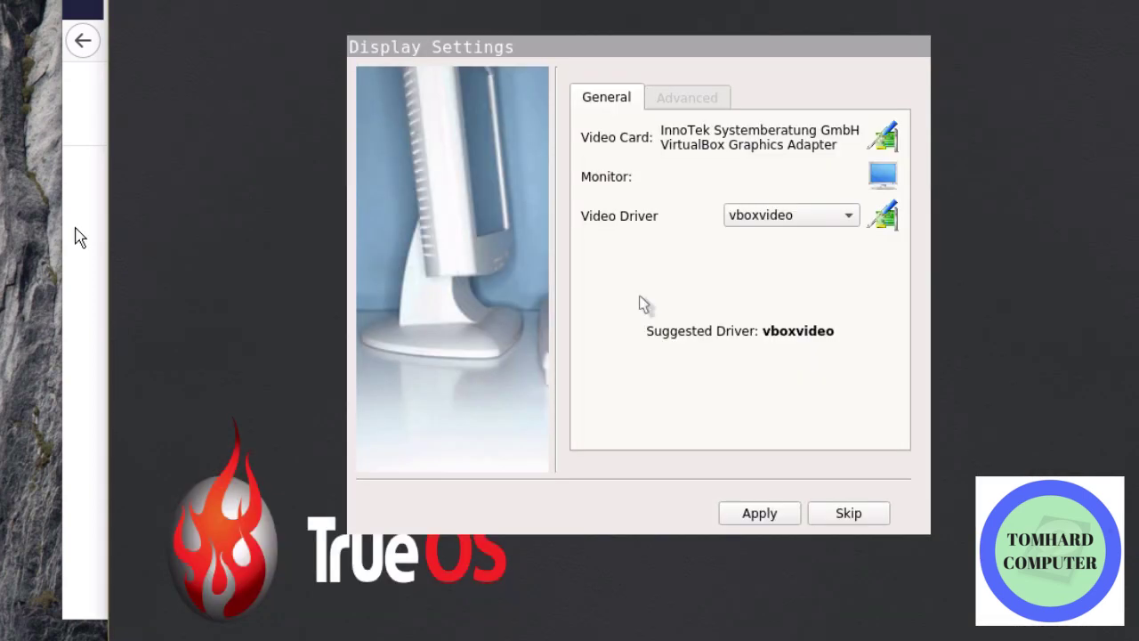
Let the guest capture the mouse and keep vboxvideo as the video driver
left_click(776, 221)
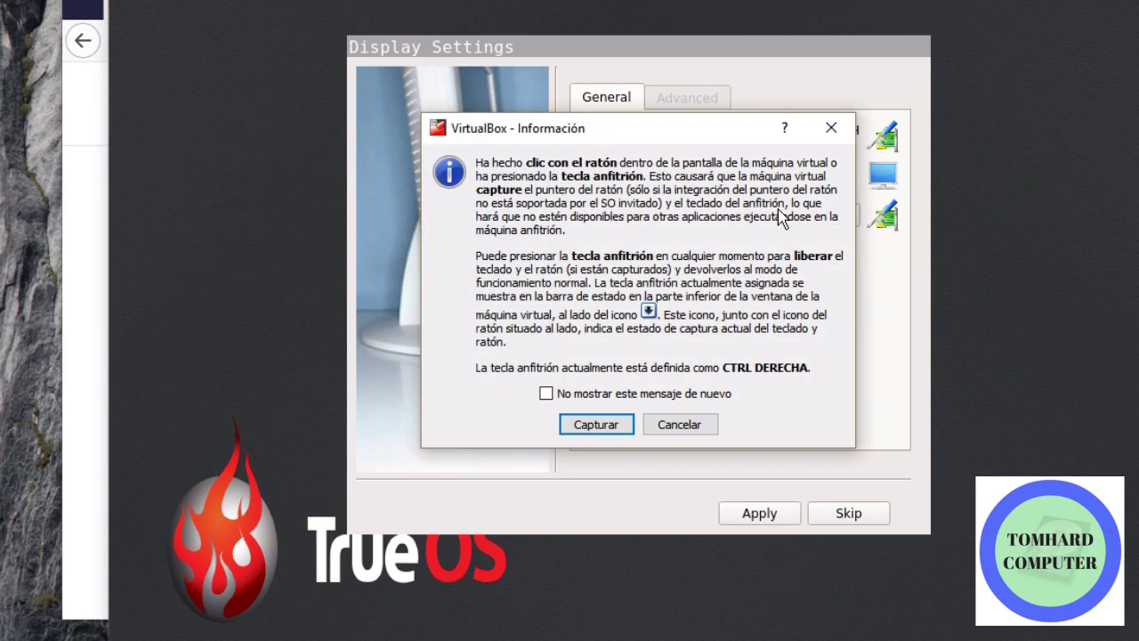
left_click(596, 425)
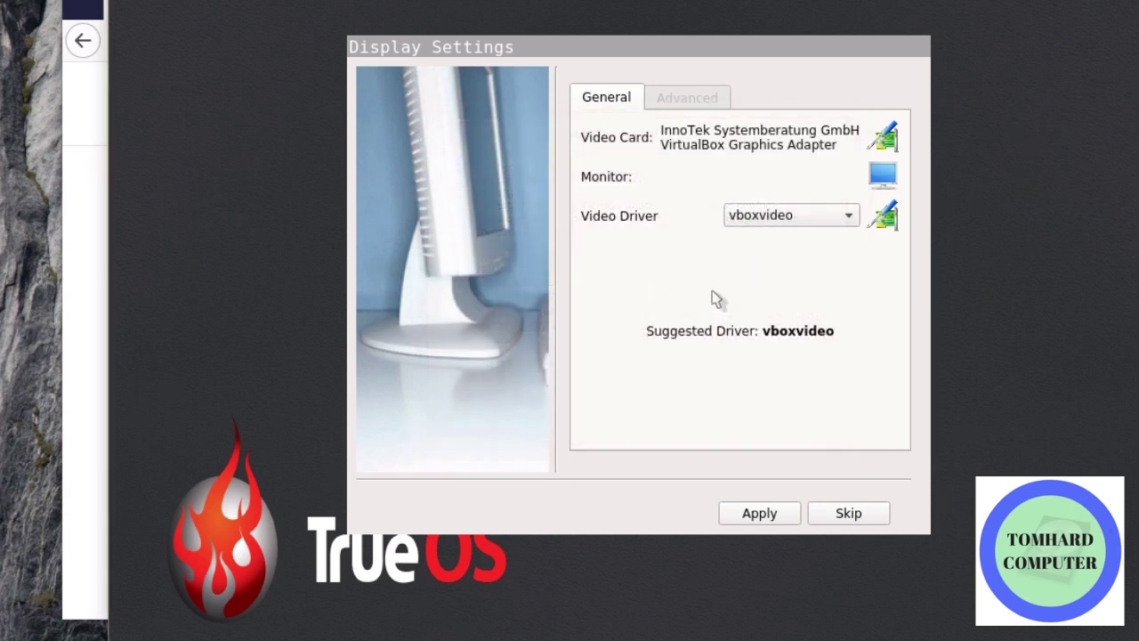
left_click(740, 222)
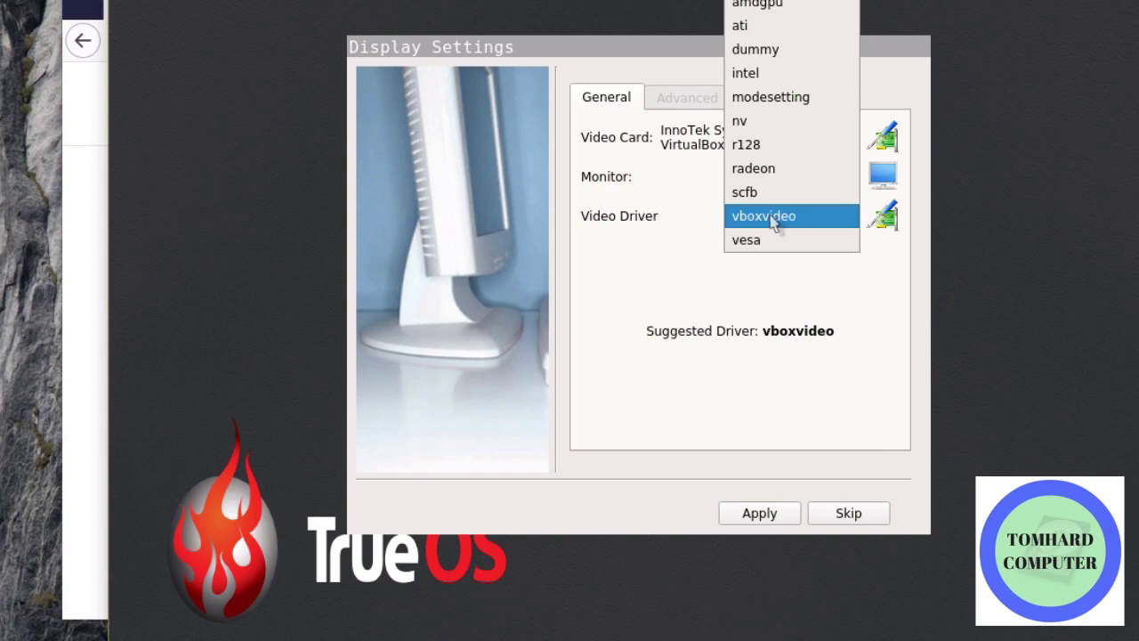
left_click(776, 222)
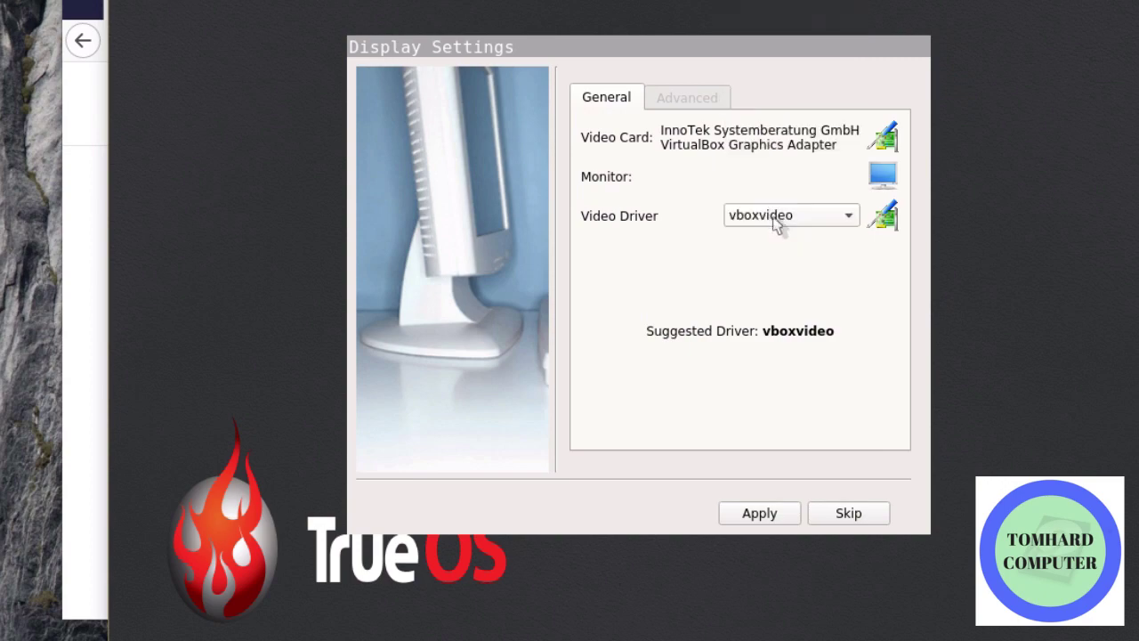
Test the vboxvideo display settings, then skip display configuration
left_click(737, 516)
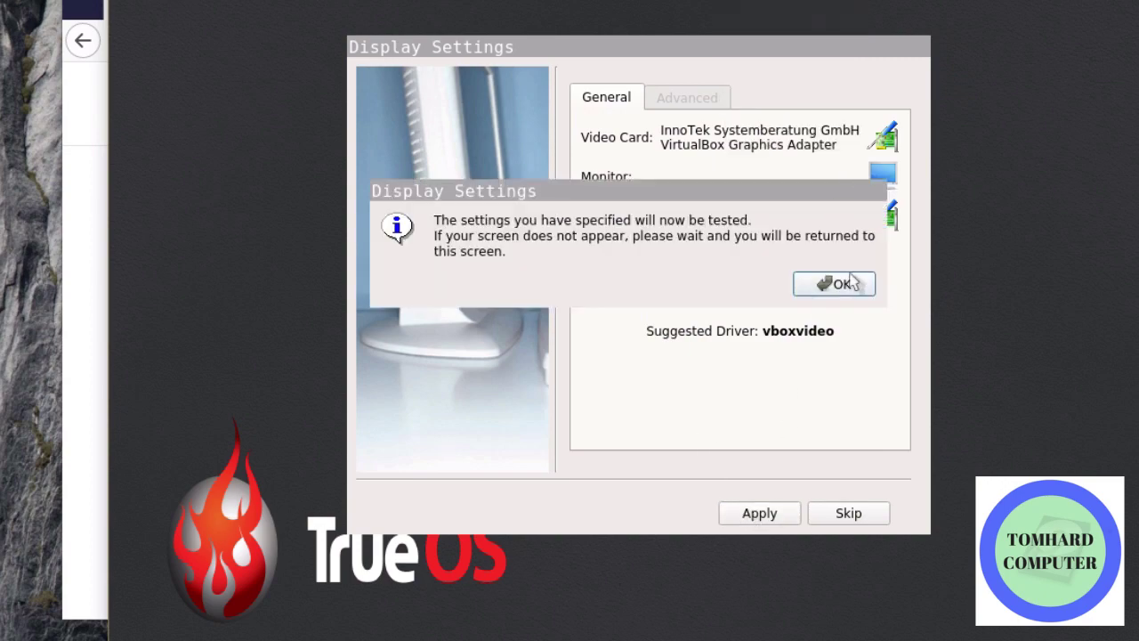
left_click(852, 281)
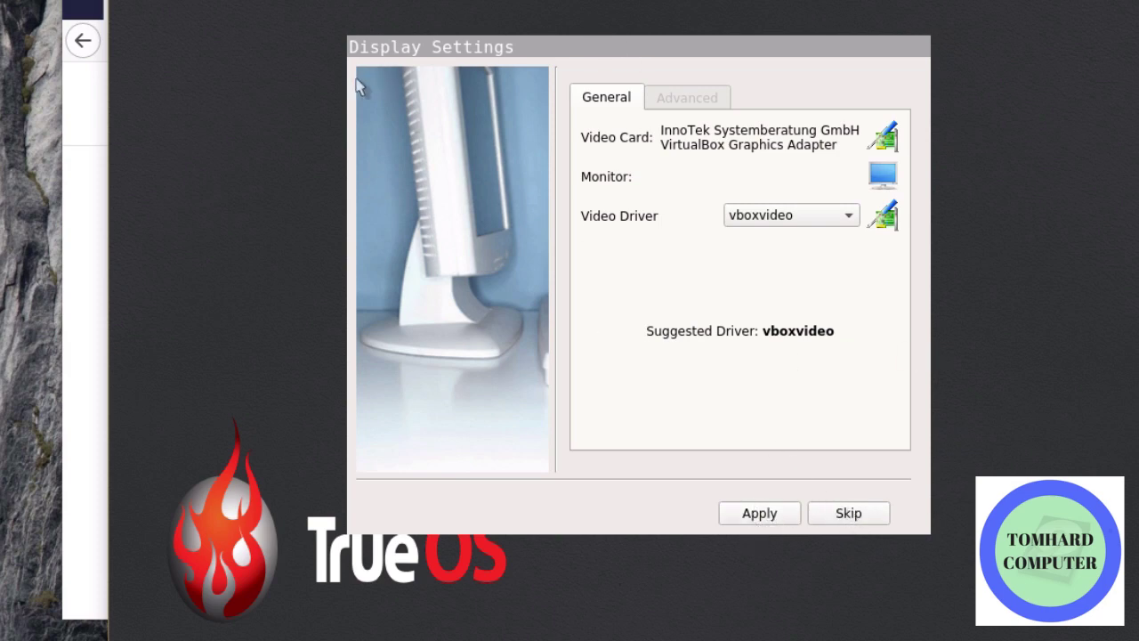
left_click(849, 513)
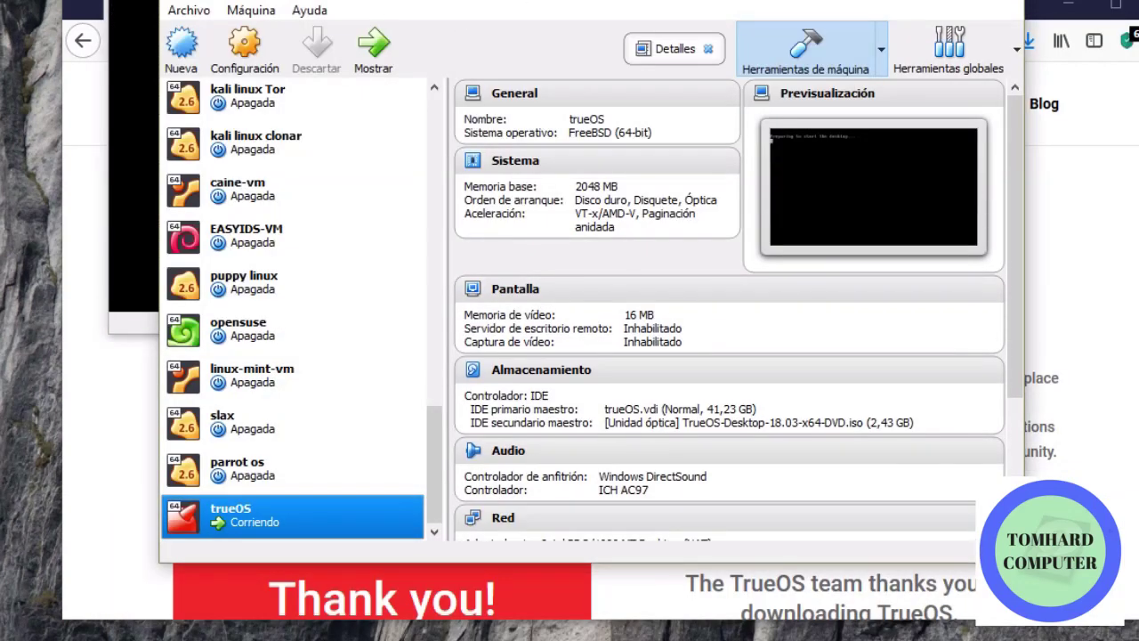
key("alt+Tab")
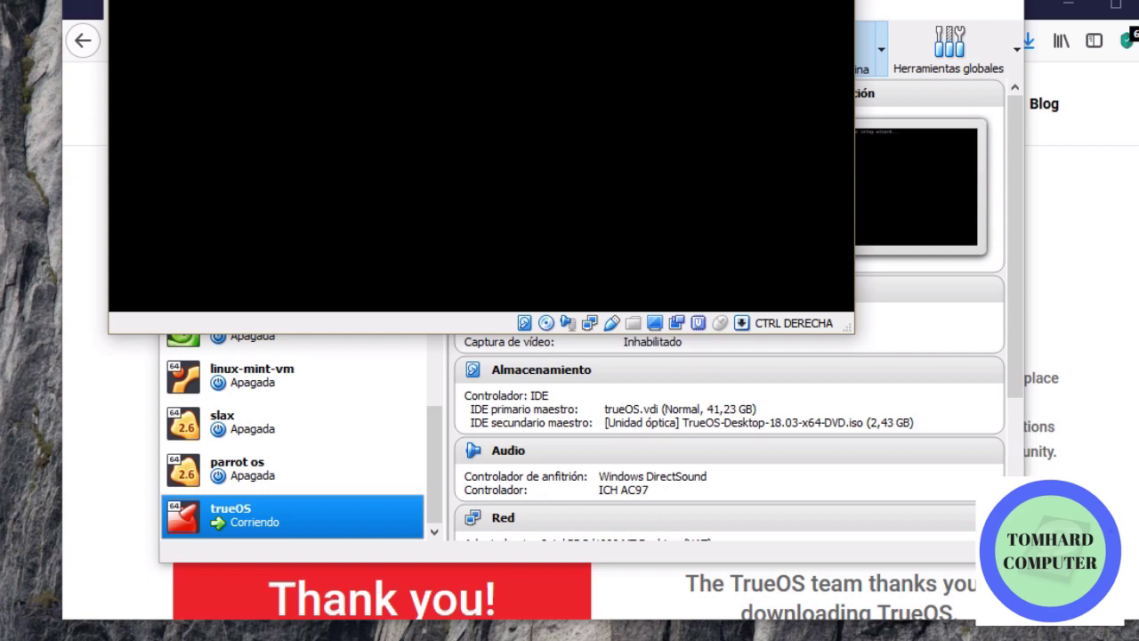
Keep English as language and accept the timezone with hostname trueos-659
left_click_drag(715, 8, 743, 59)
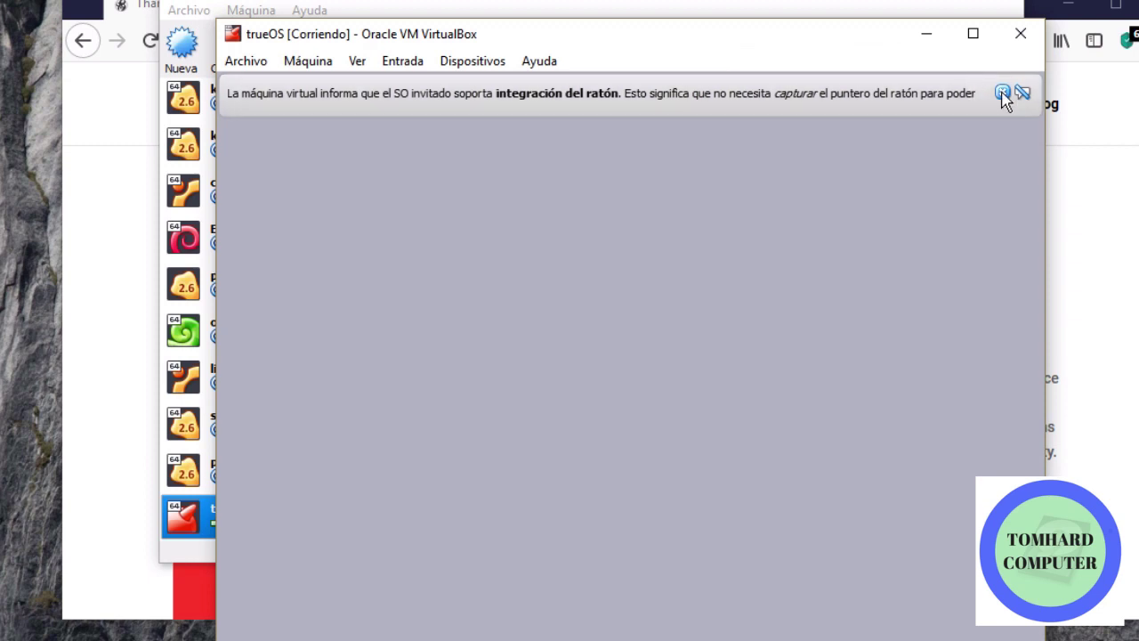
left_click(1002, 93)
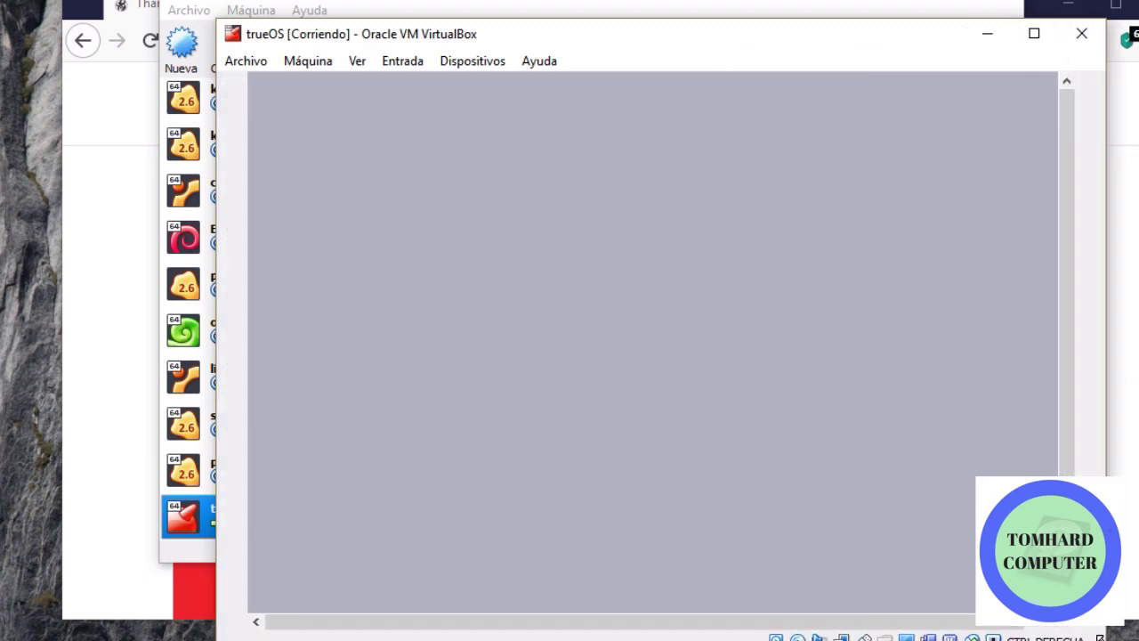
left_click_drag(659, 47, 570, 40)
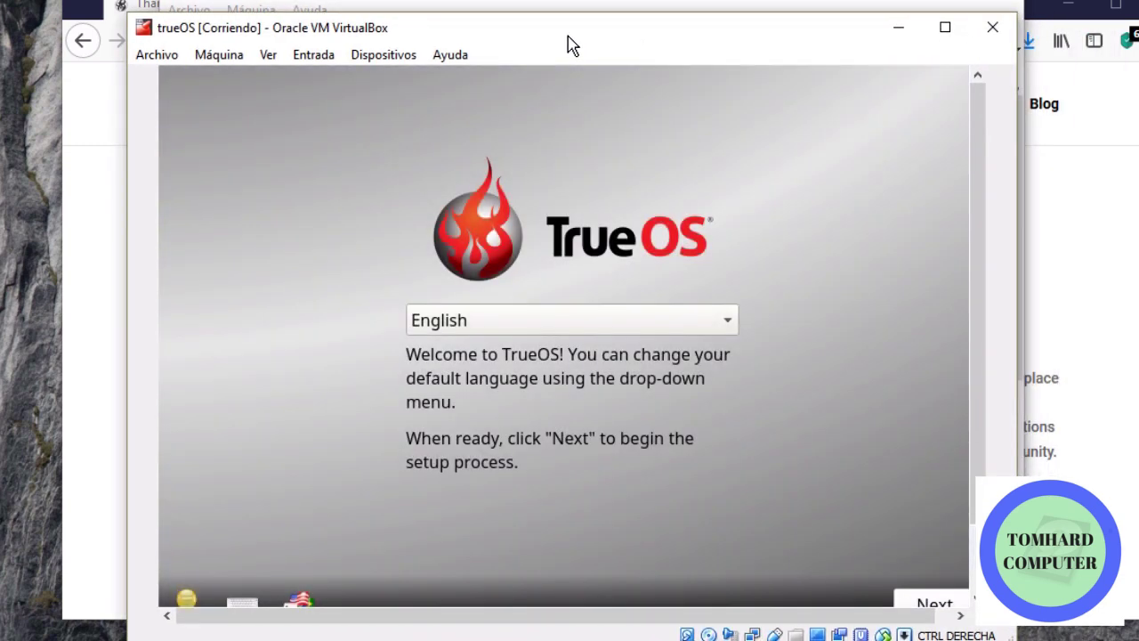
left_click(936, 602)
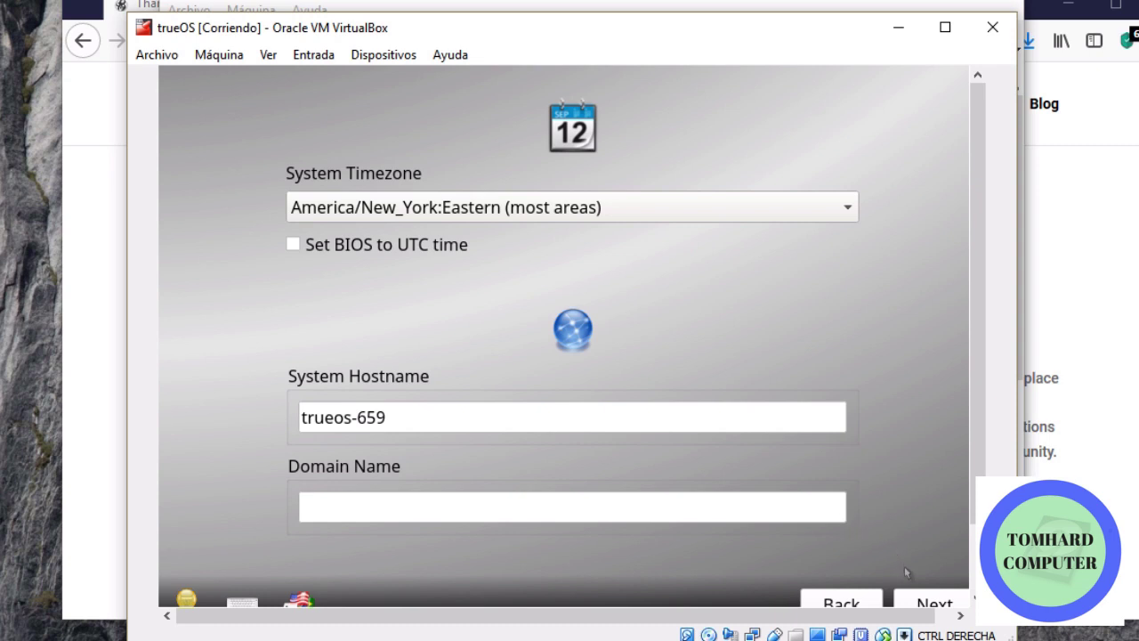
left_click(917, 603)
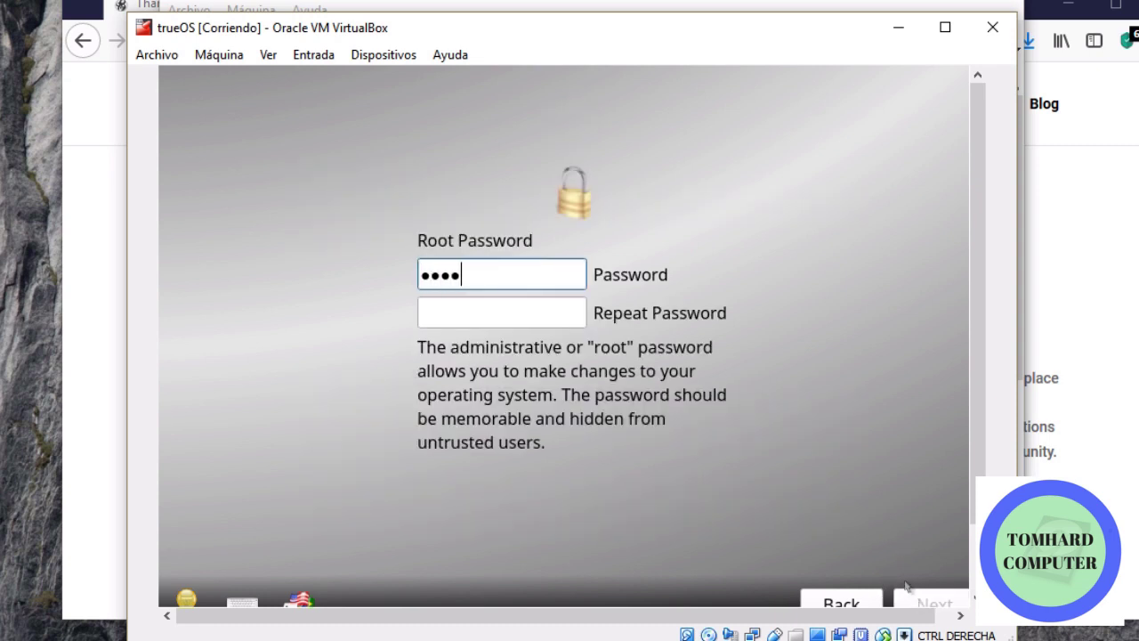
Enter and confirm the root password
key("Tab")
type("•••••••")
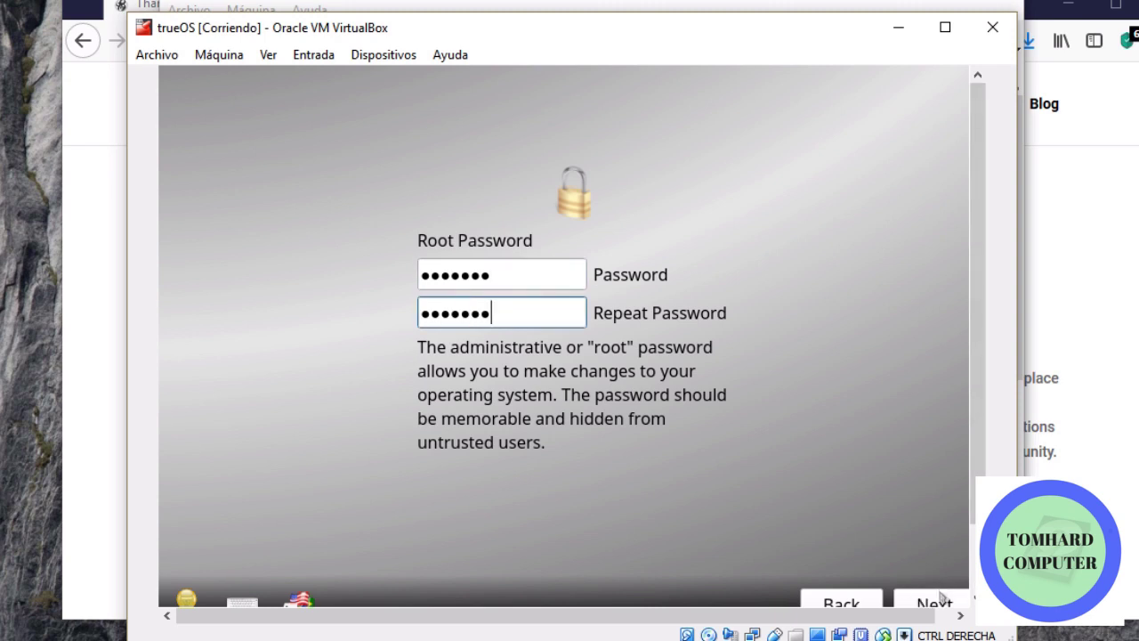
left_click(934, 605)
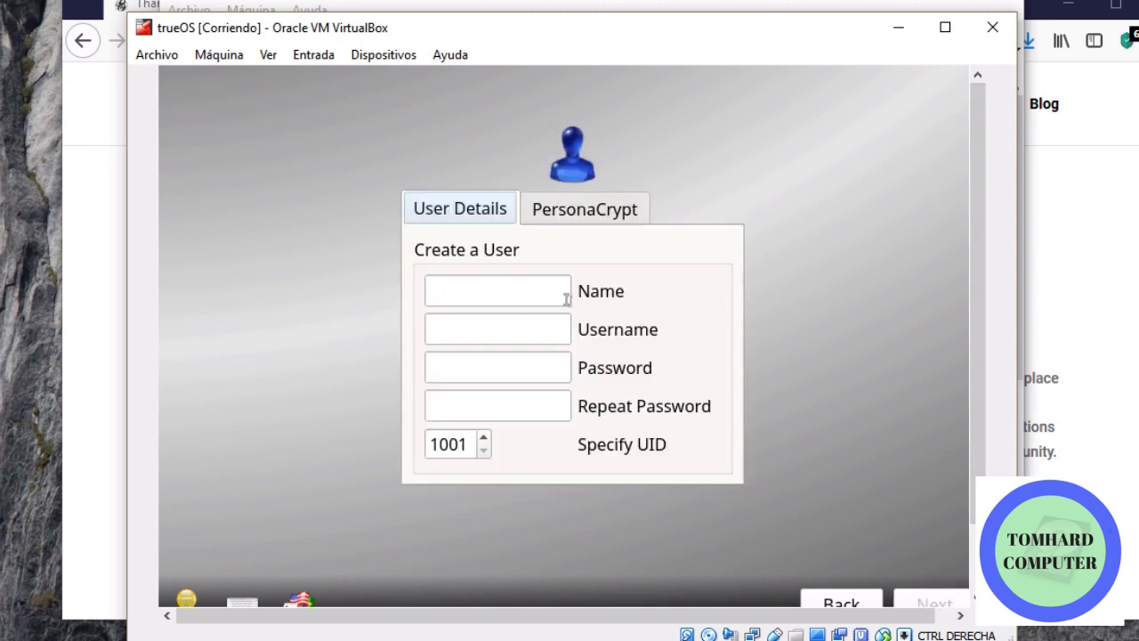
Create the user account usuario and set its password twice
left_click(512, 287)
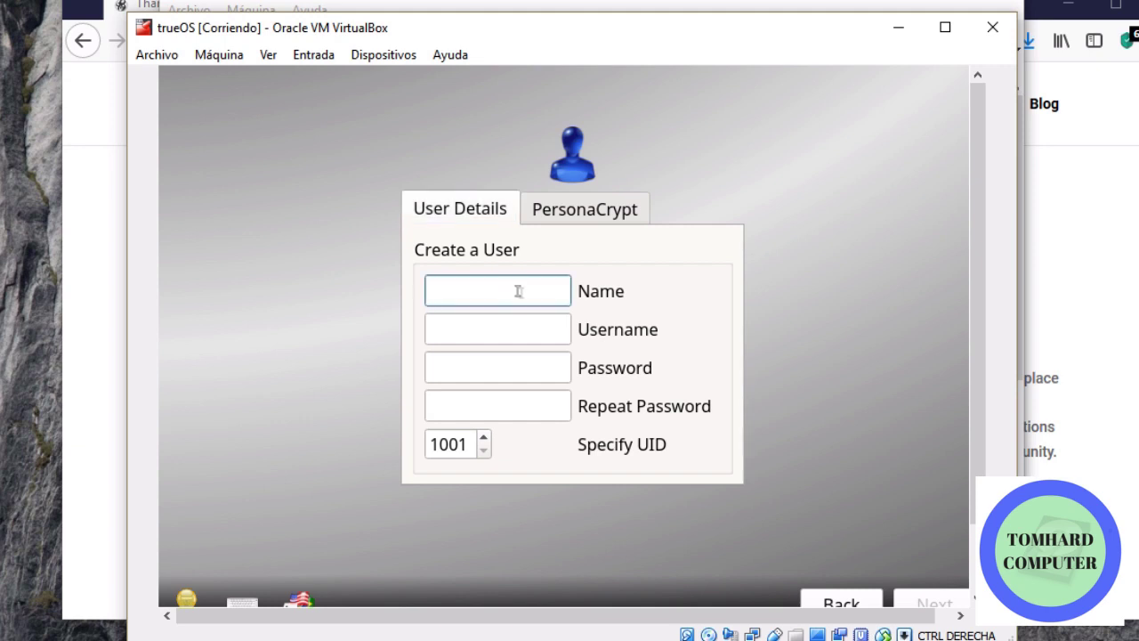
type("usuario")
key("Tab")
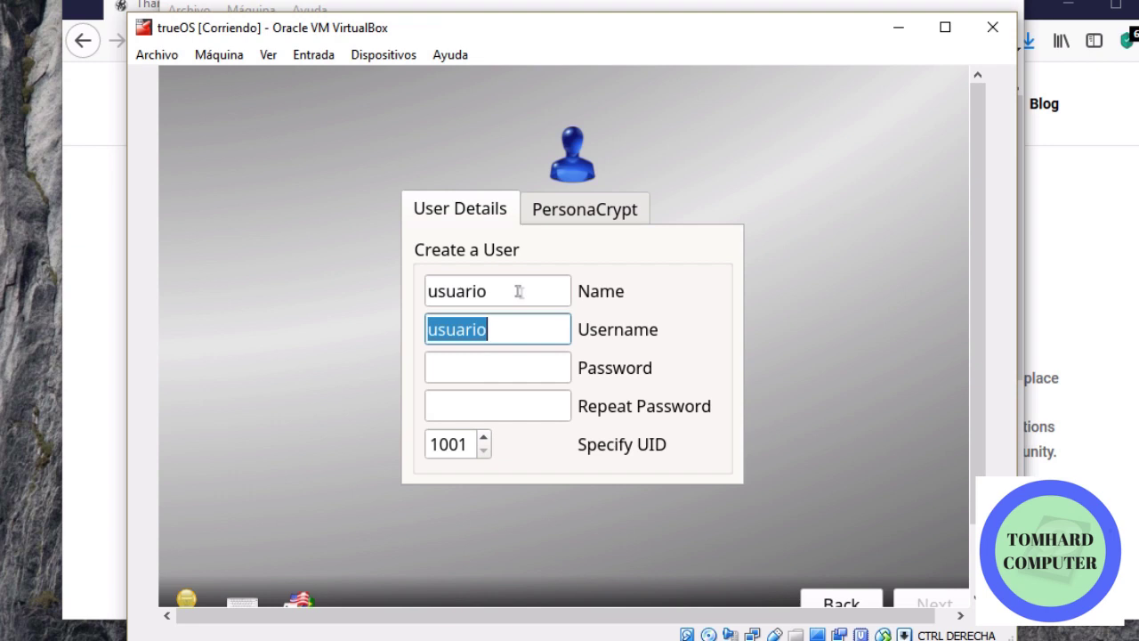
key("Tab")
type("usuario")
key("Tab")
type("usuario")
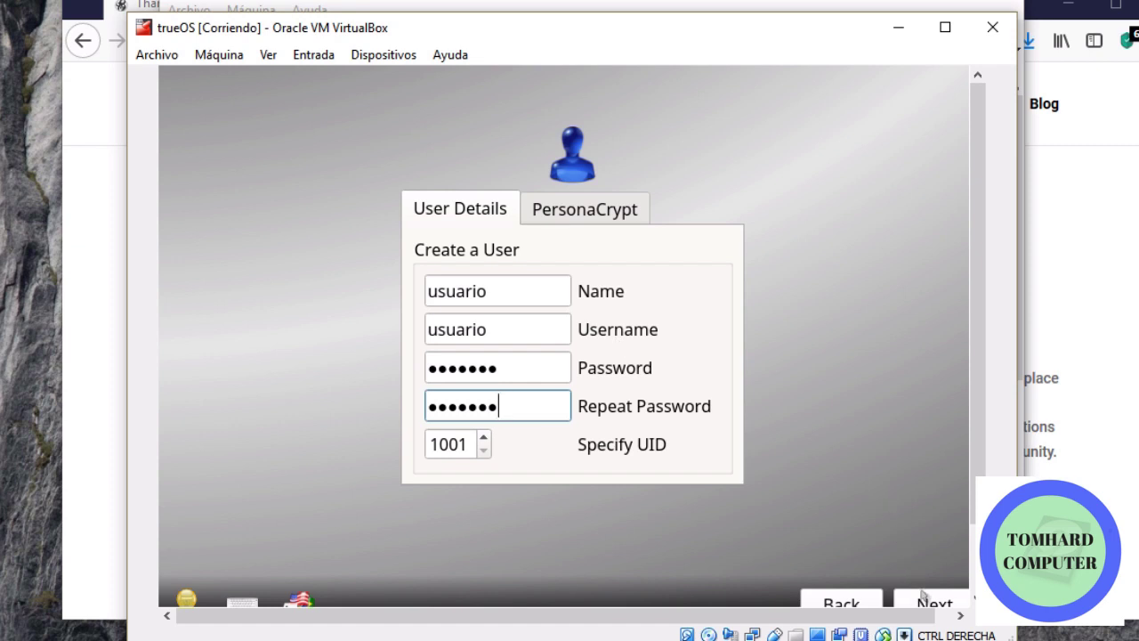
Accept the default audio output, skip optional services, and finish setup
left_click(930, 604)
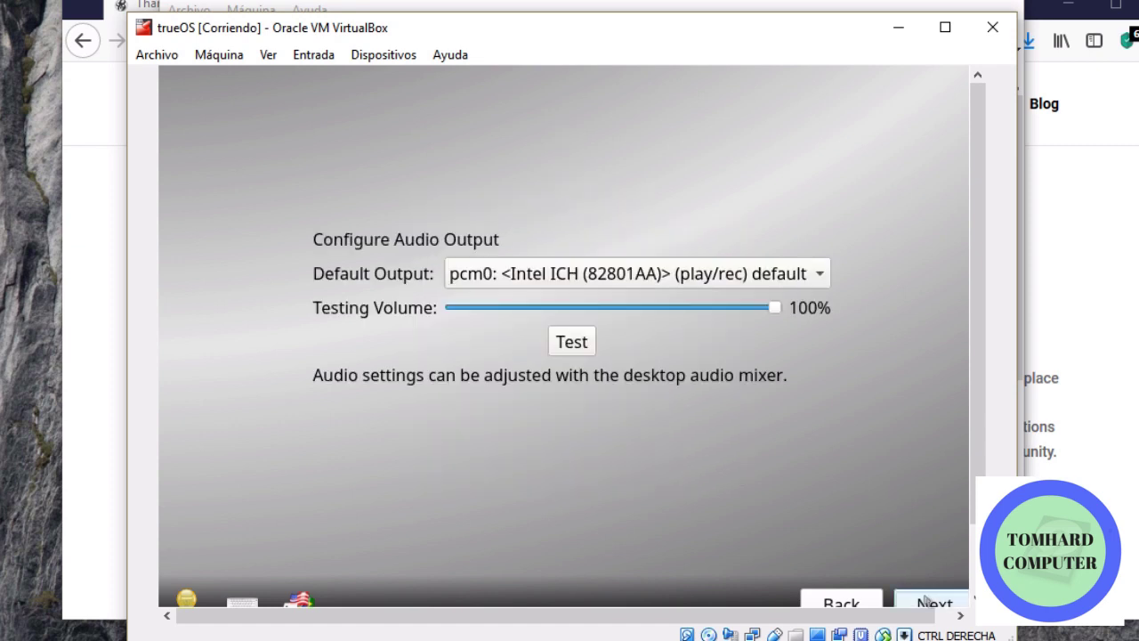
left_click(930, 603)
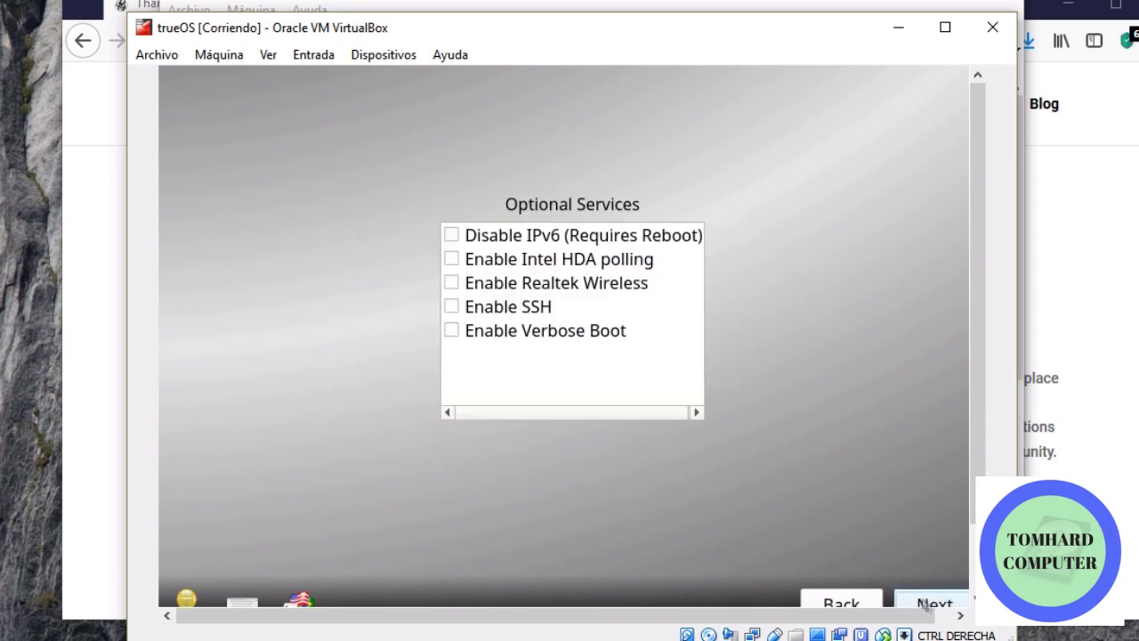
left_click(930, 603)
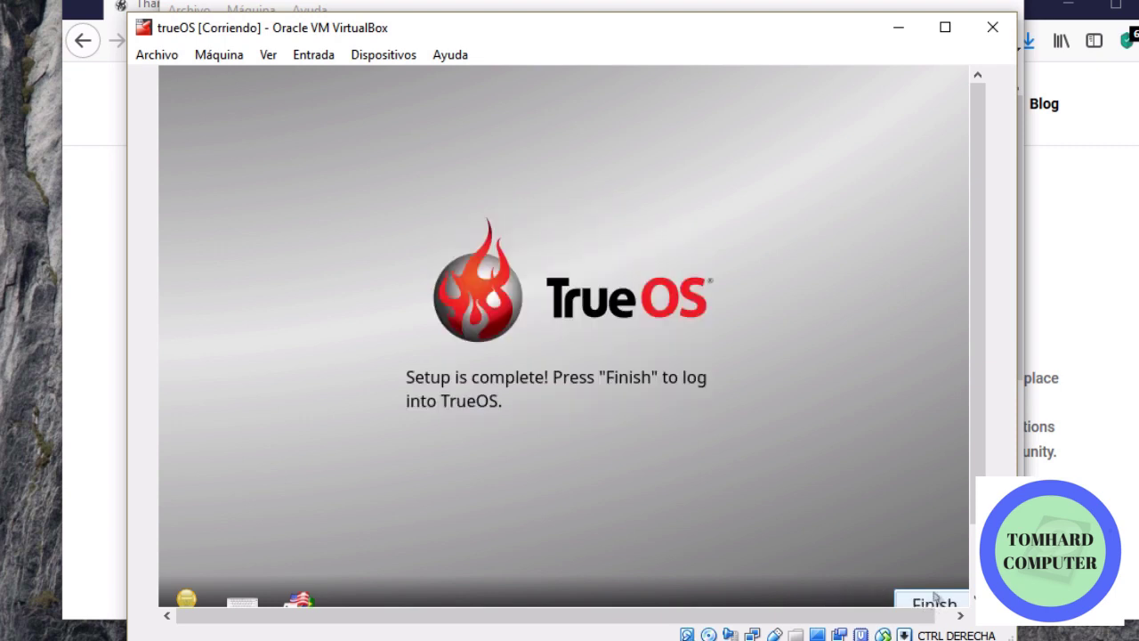
left_click_drag(1015, 633, 1123, 634)
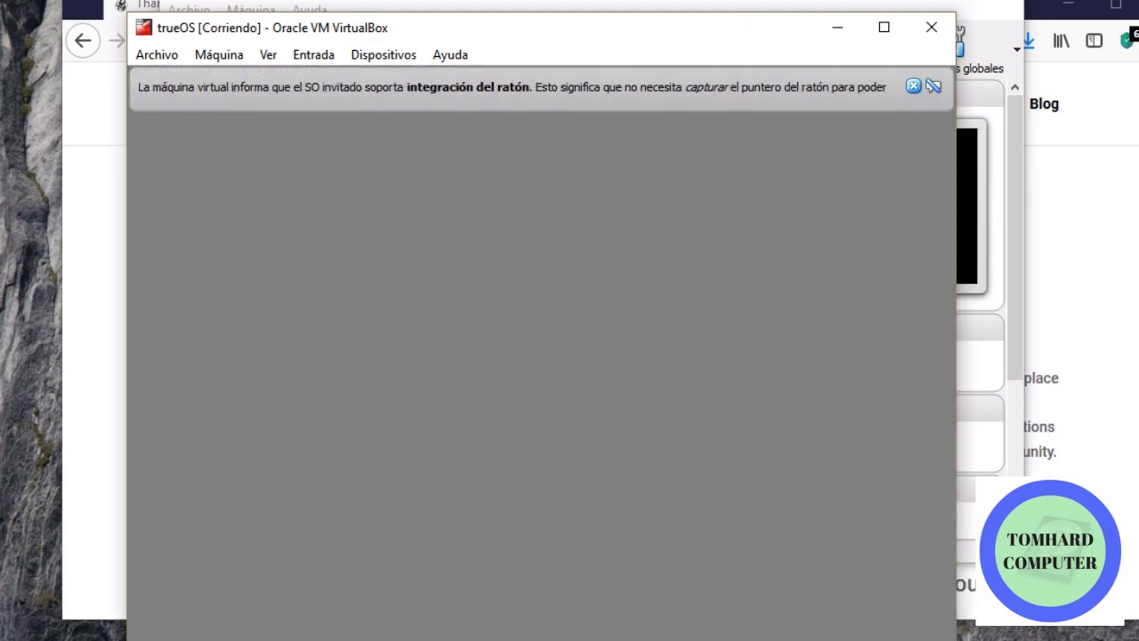
Dismiss the mouse-integration bar and log into the Lumina session with the user's password
left_click(932, 86)
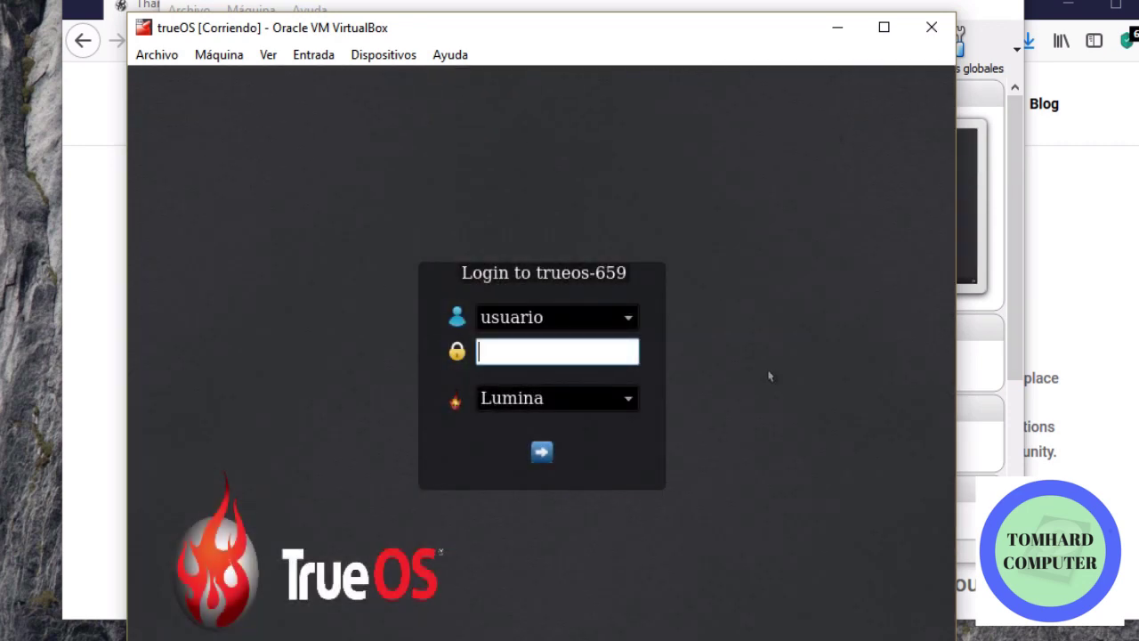
type("usuario")
key("Return")
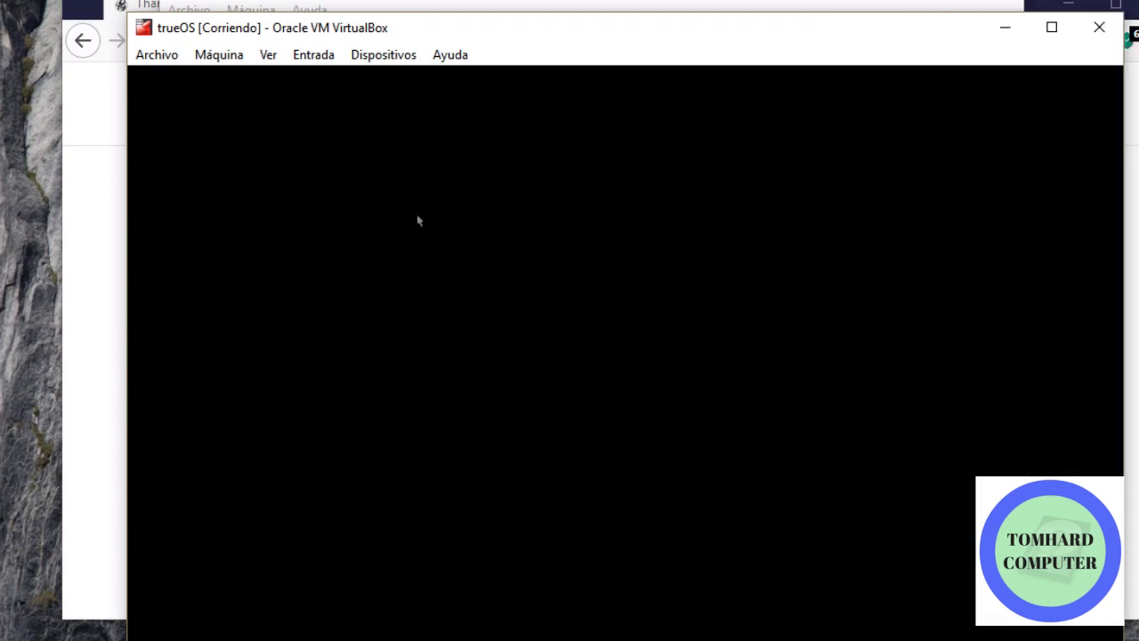
left_click_drag(582, 26, 453, 0)
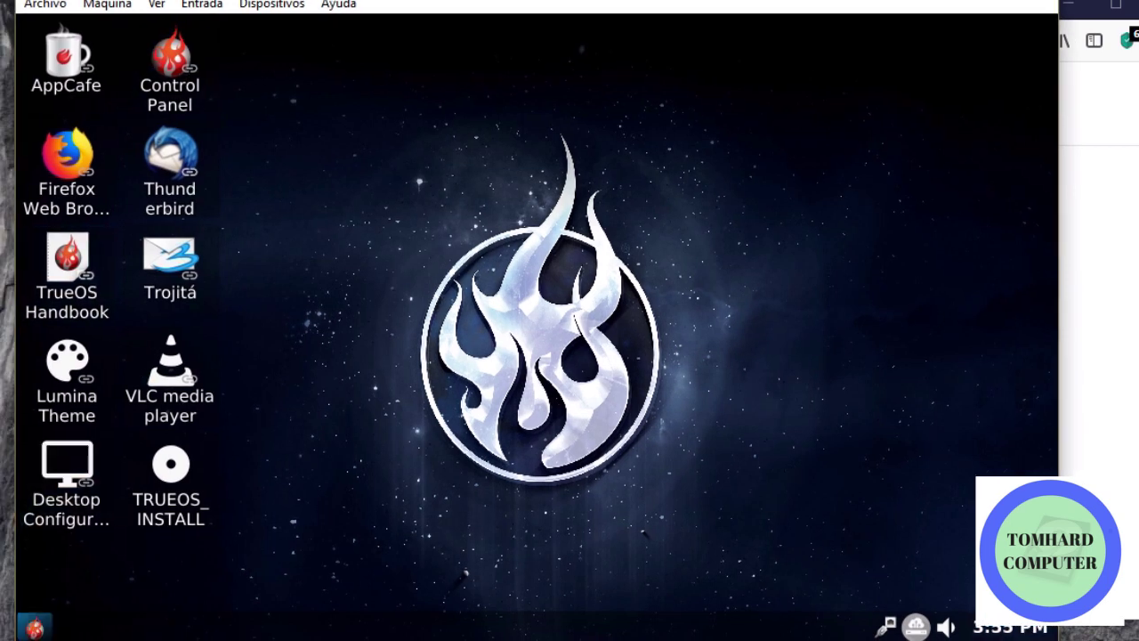
Launch X11VNC Server from Browse Applications and close its port prompt
left_click(34, 628)
scroll(166, 374, "down", 5)
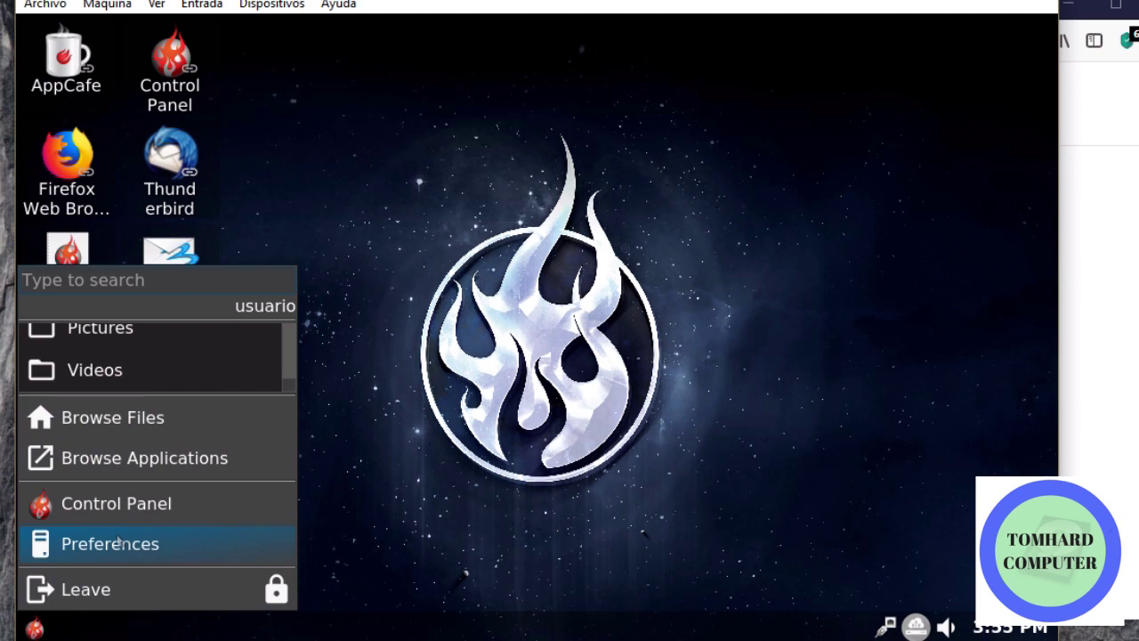
left_click(214, 464)
scroll(153, 458, "down", 6)
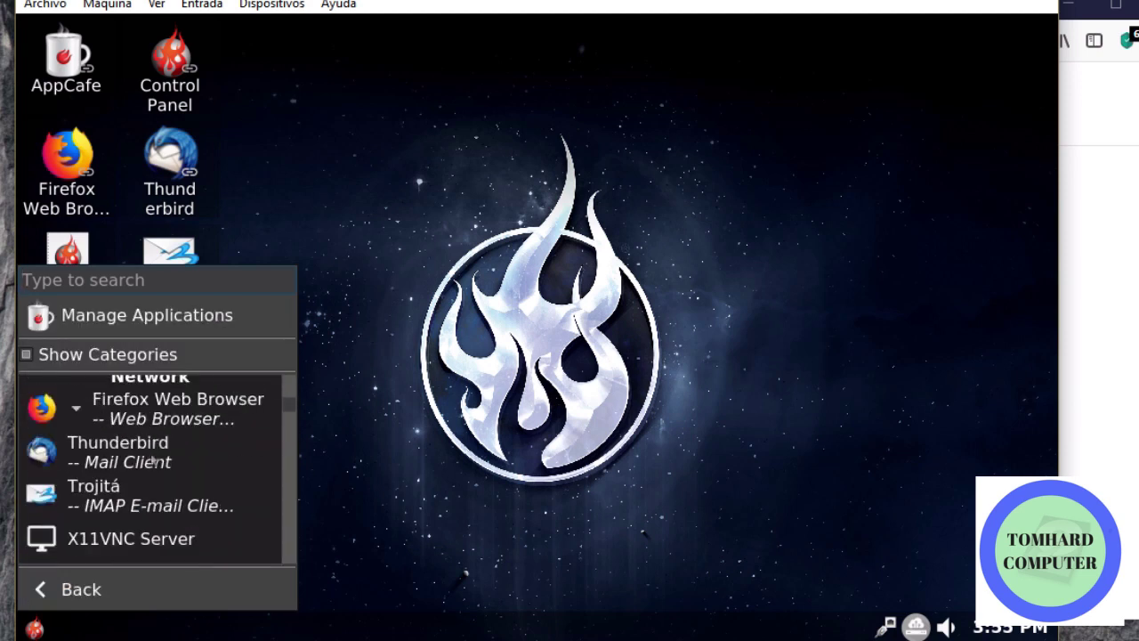
left_click(124, 476)
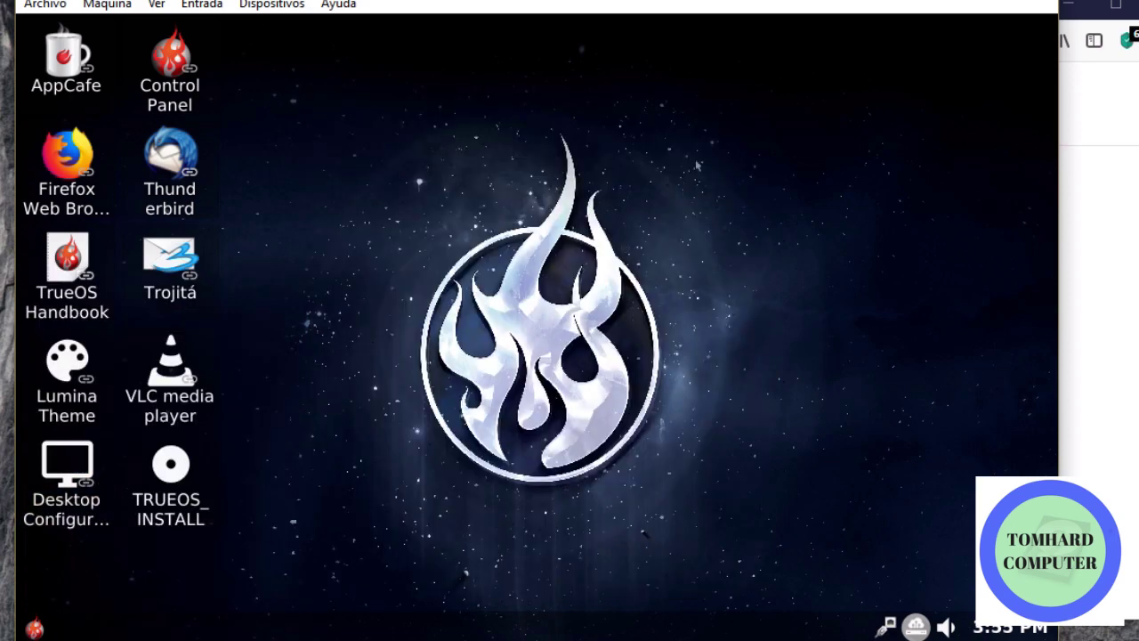
left_click(753, 100)
Reopen Browse Applications and scroll down to the Utility entries
left_click(34, 629)
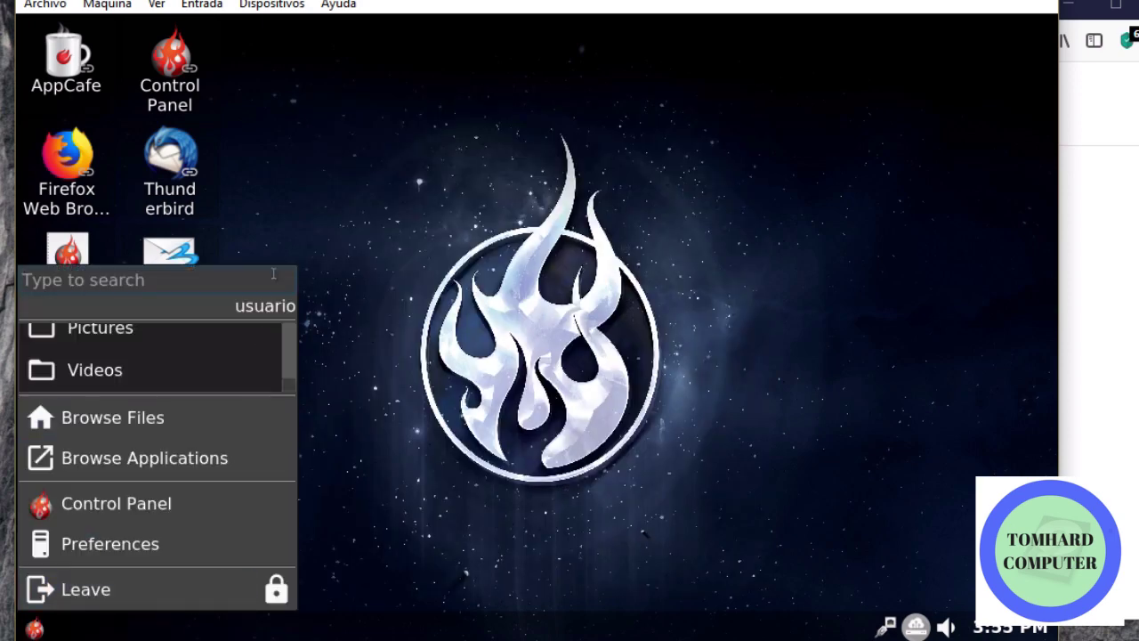
left_click(196, 457)
left_click_drag(289, 416, 275, 515)
scroll(97, 436, "up", 1)
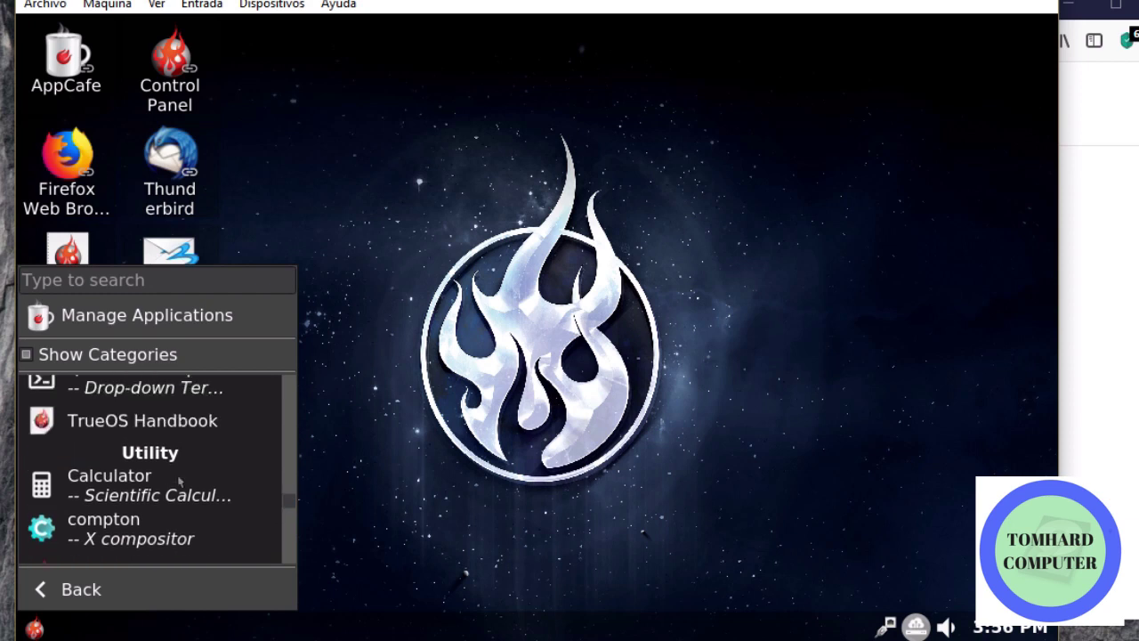
scroll(170, 445, "up", 1)
Compute 55*8 = 440 in Calculator, then close it
left_click(109, 537)
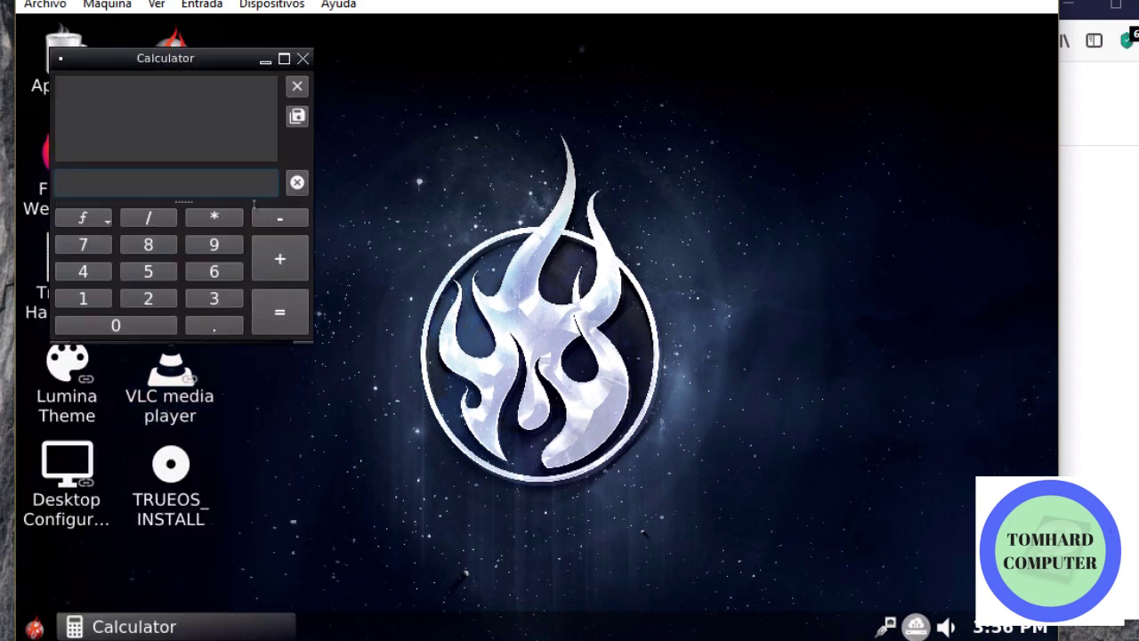
left_click(147, 270)
left_click(148, 270)
type("*")
left_click(162, 247)
left_click(279, 313)
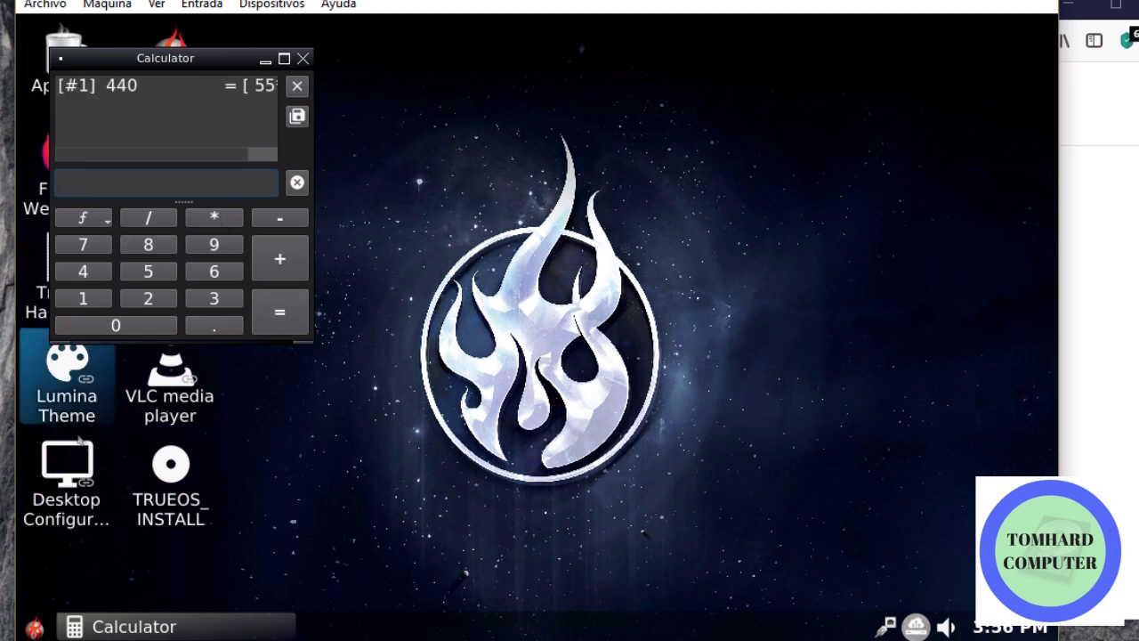
left_click_drag(180, 158, 138, 159)
left_click(303, 58)
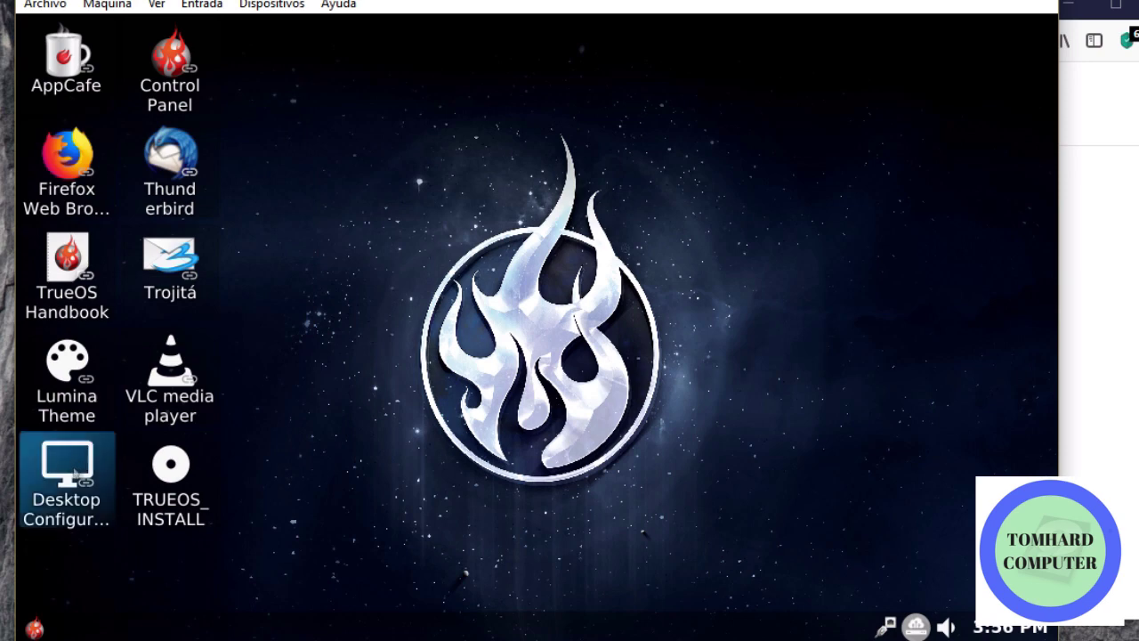
left_click(34, 629)
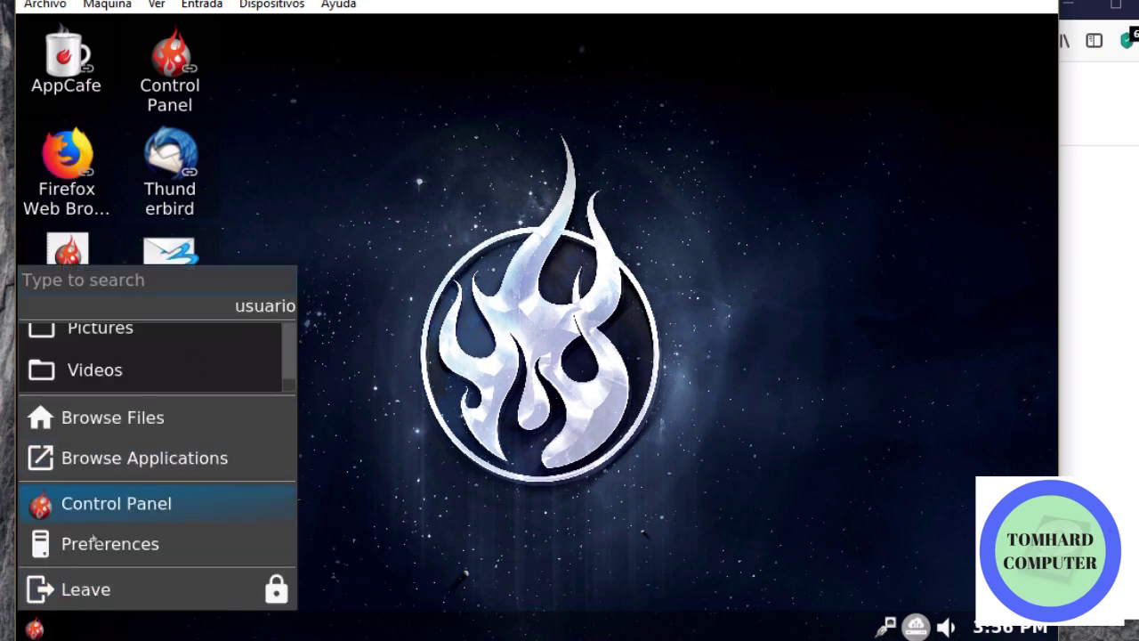
left_click(150, 458)
scroll(151, 433, "down", 10)
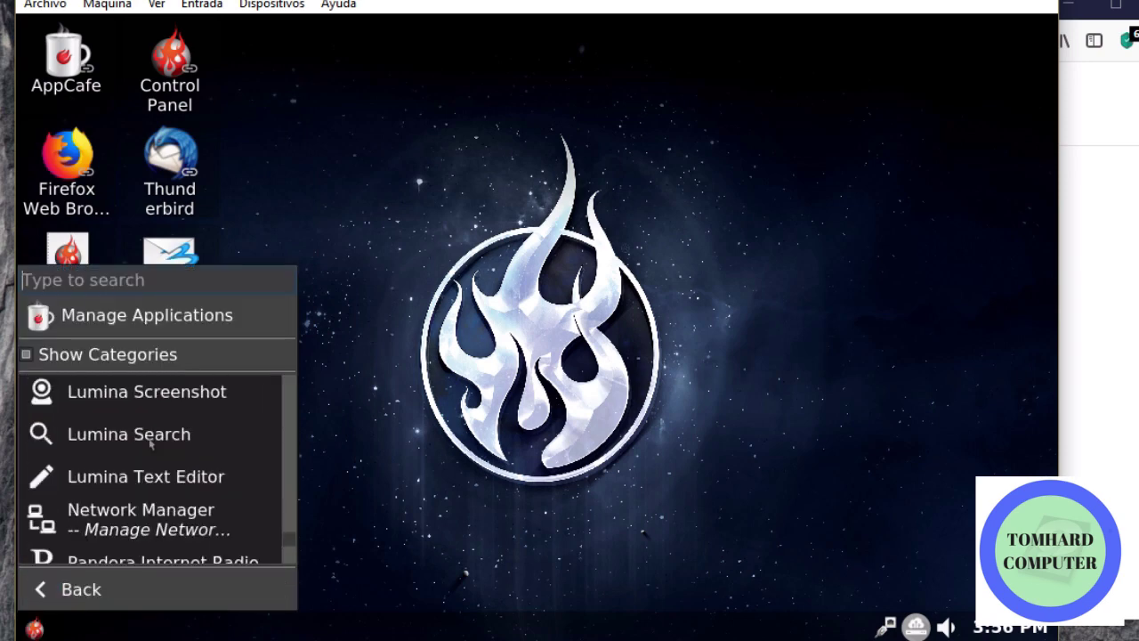
scroll(150, 443, "up", 10)
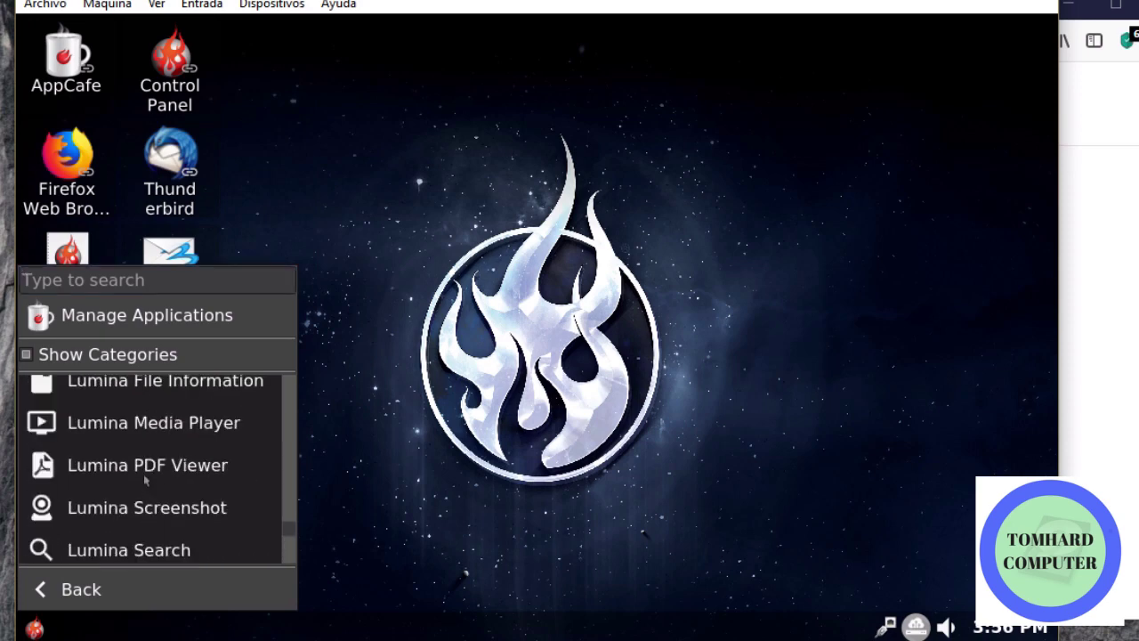
scroll(148, 485, "up", 8)
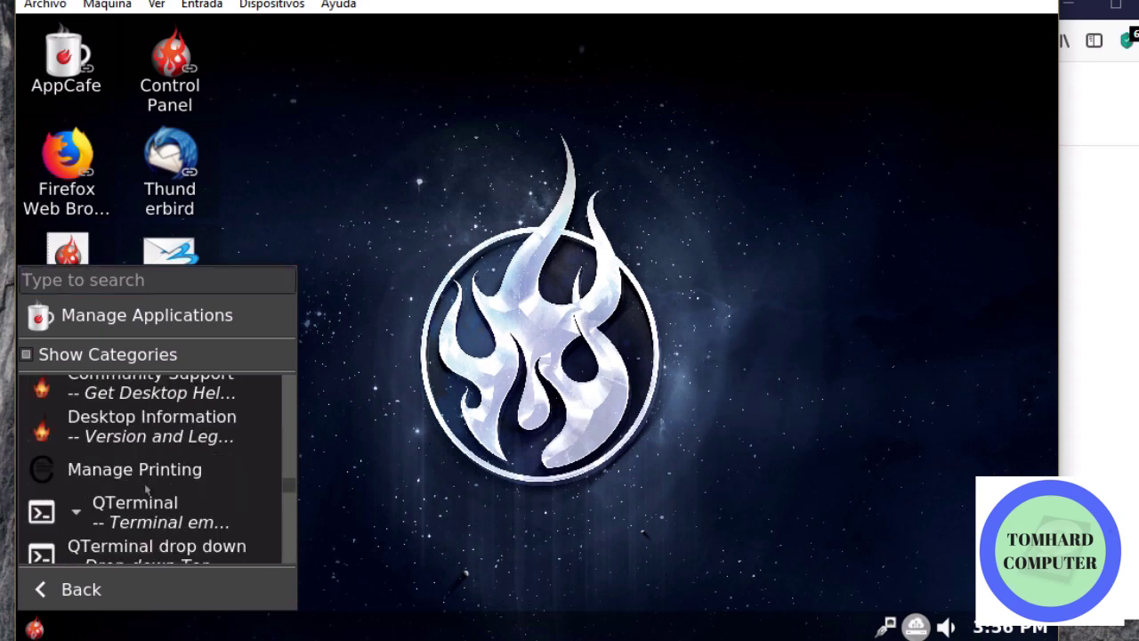
scroll(146, 492, "up", 8)
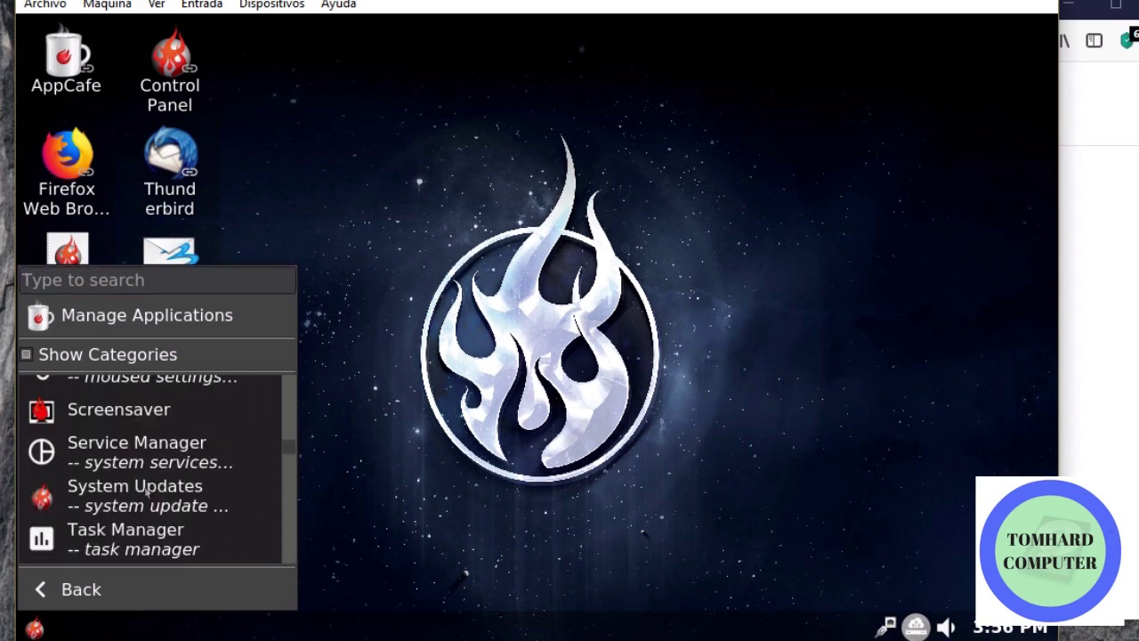
scroll(146, 492, "up", 7)
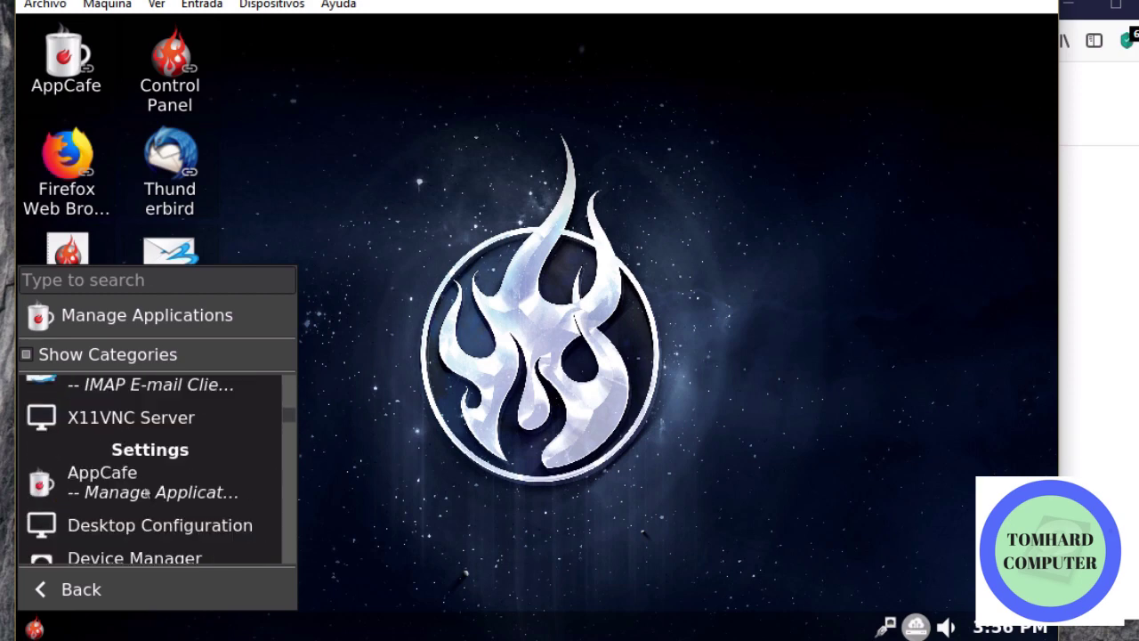
scroll(146, 492, "up", 3)
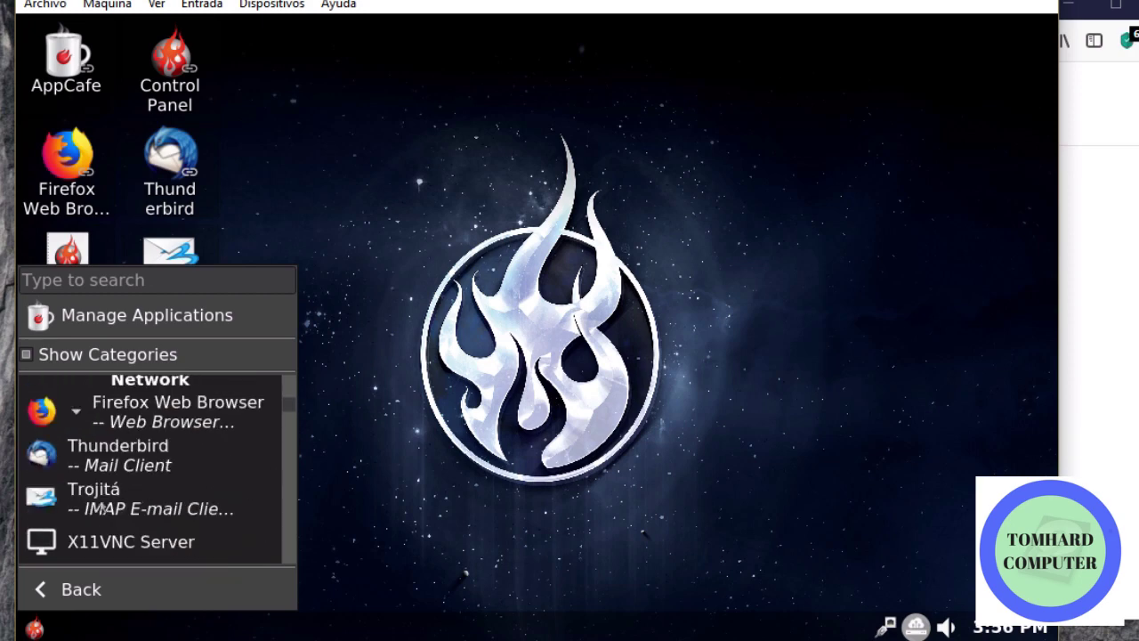
scroll(98, 504, "up", 3)
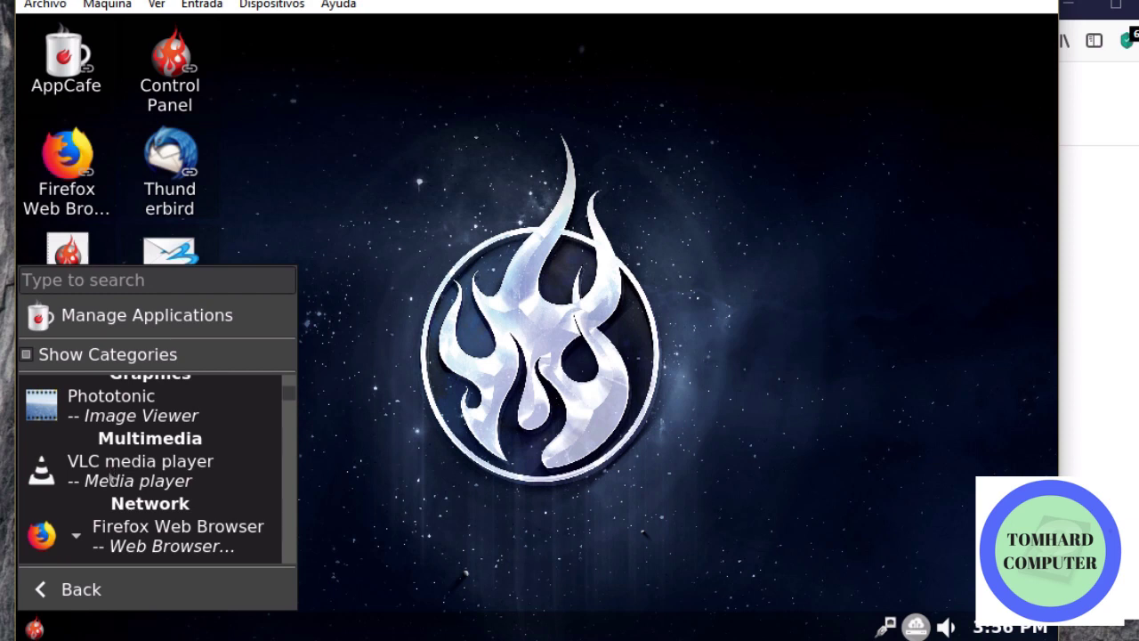
scroll(111, 478, "up", 2)
left_click(117, 477)
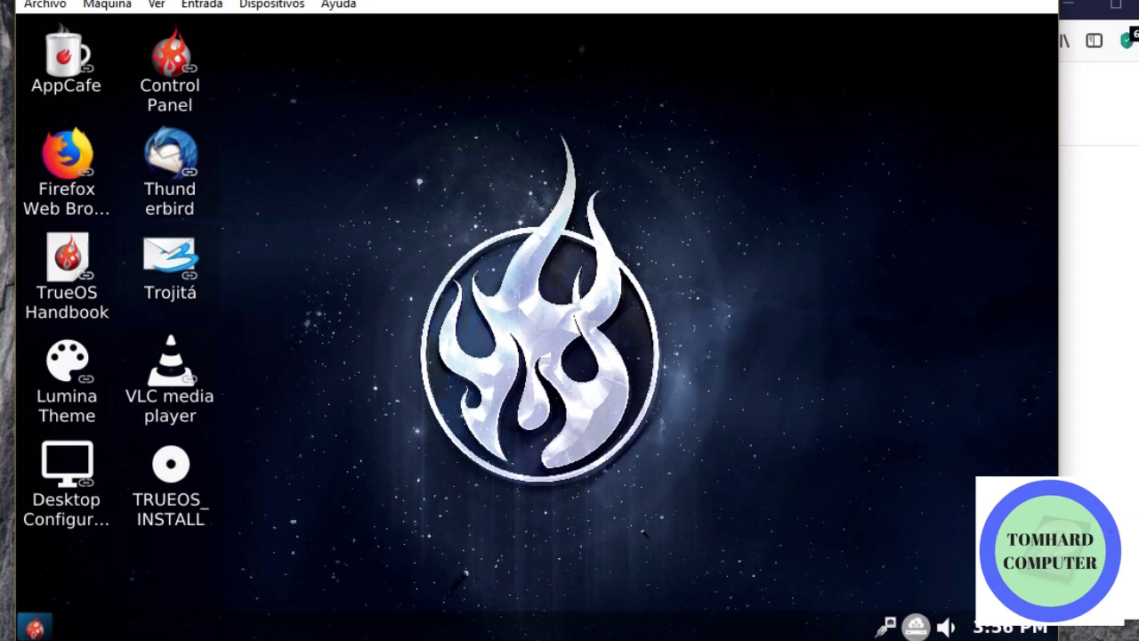
left_click(34, 628)
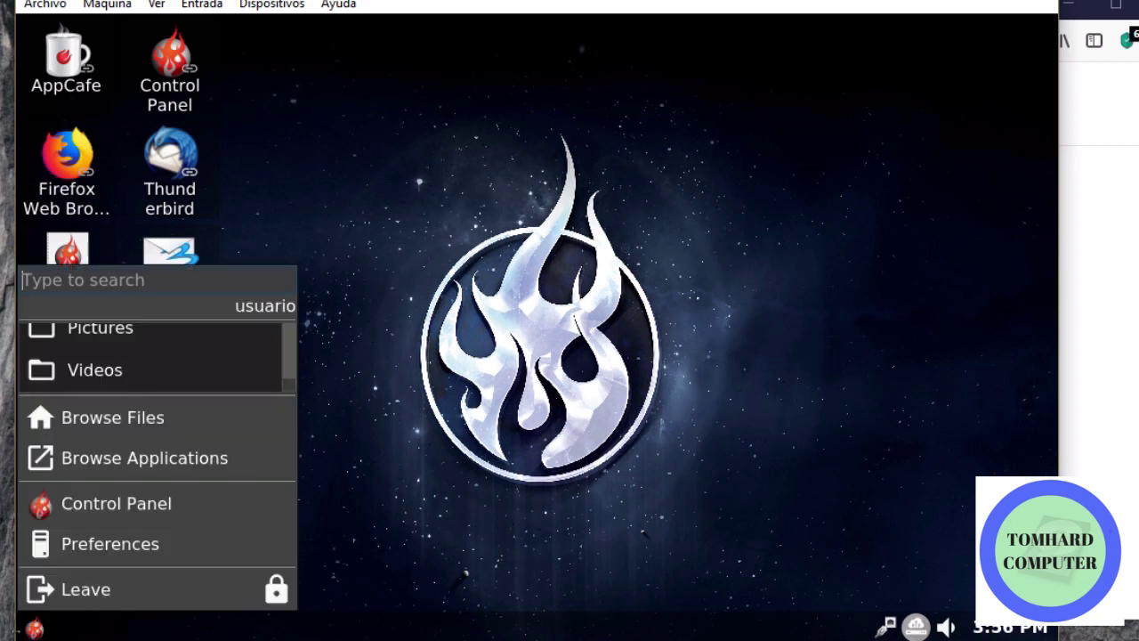
left_click(142, 505)
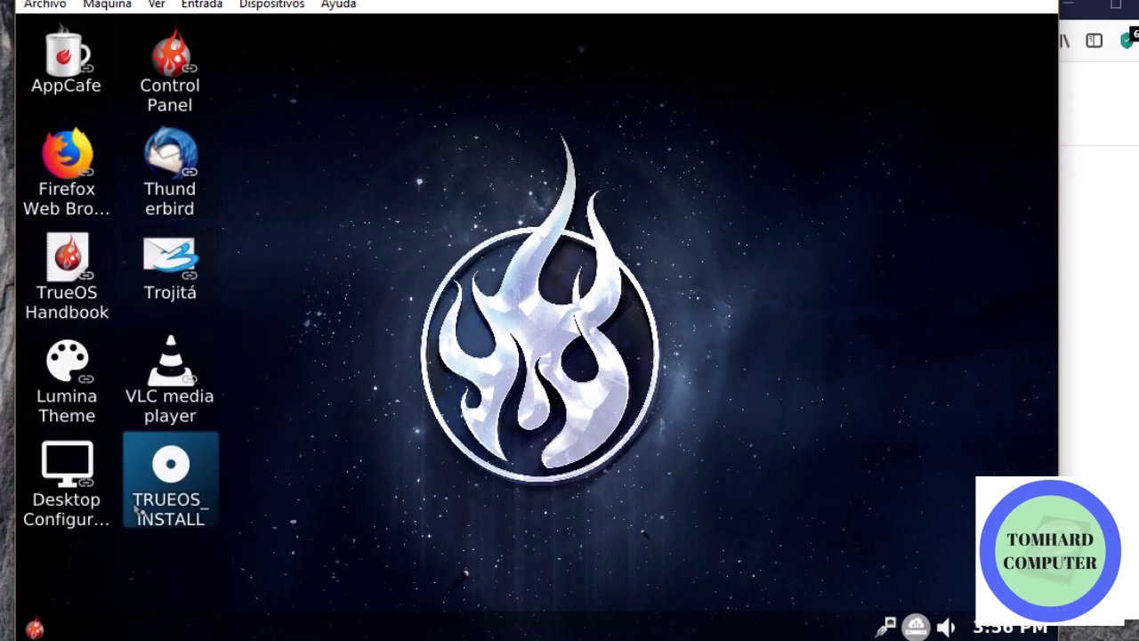
scroll(208, 447, "down", 3)
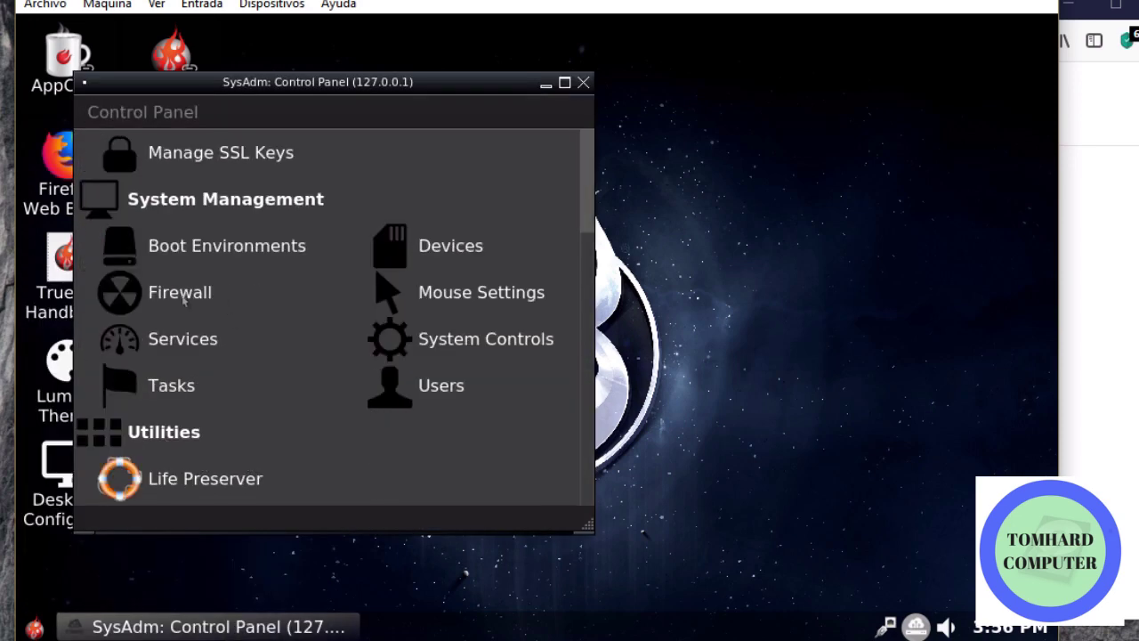
left_click(183, 298)
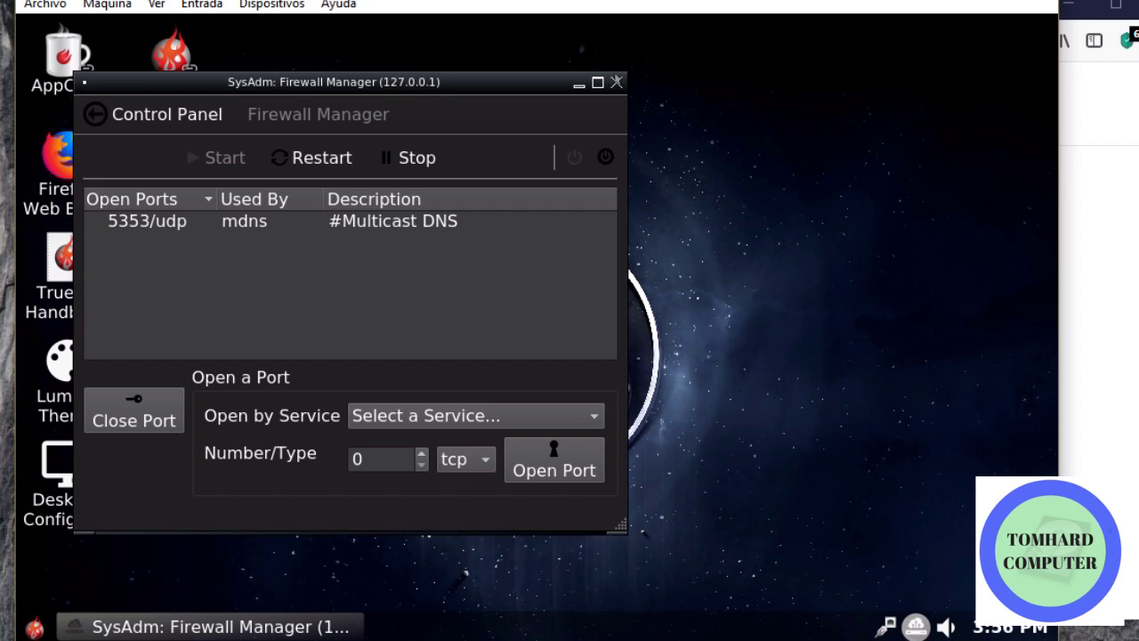
left_click(616, 82)
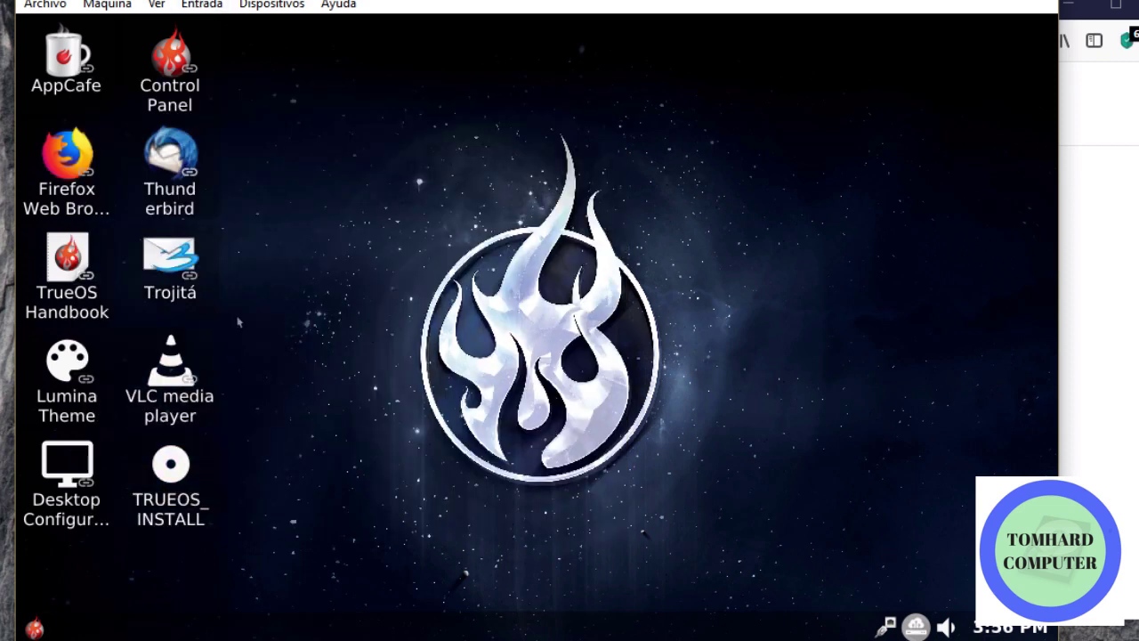
Launch VLC from the desktop, accept its privacy policy with metadata network access, and close it
double_click(169, 363)
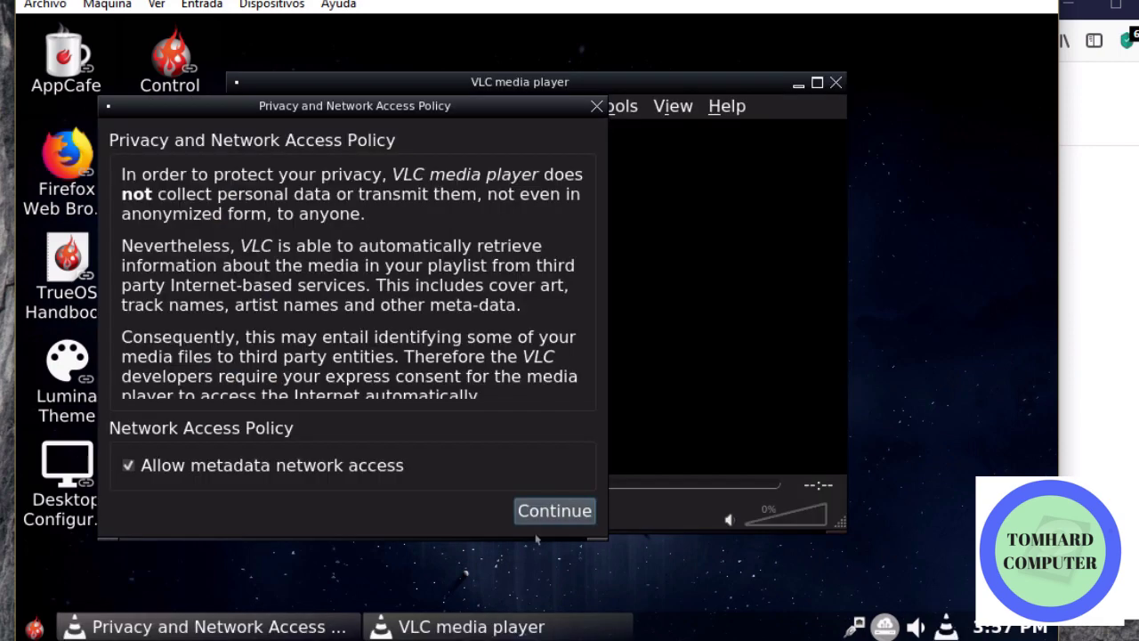
left_click(581, 515)
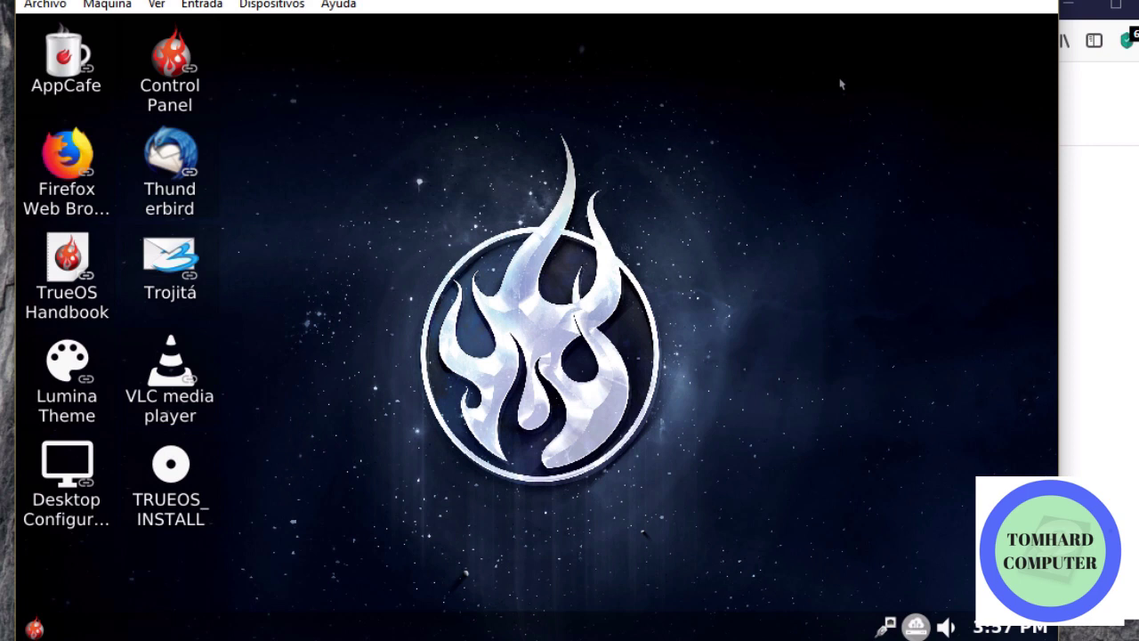
left_click(837, 82)
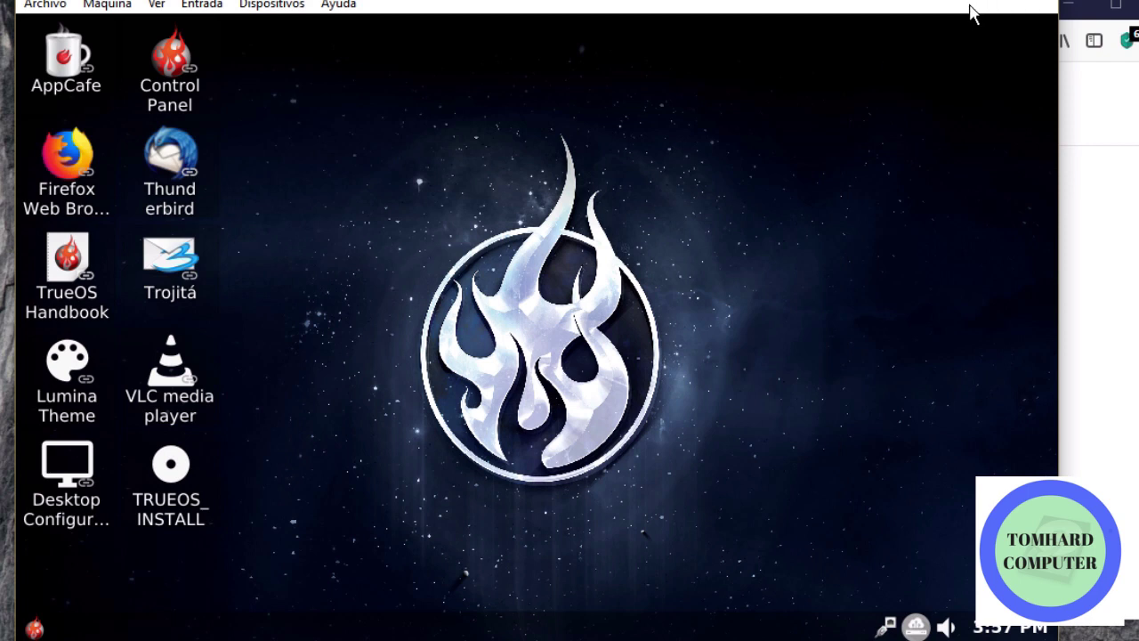